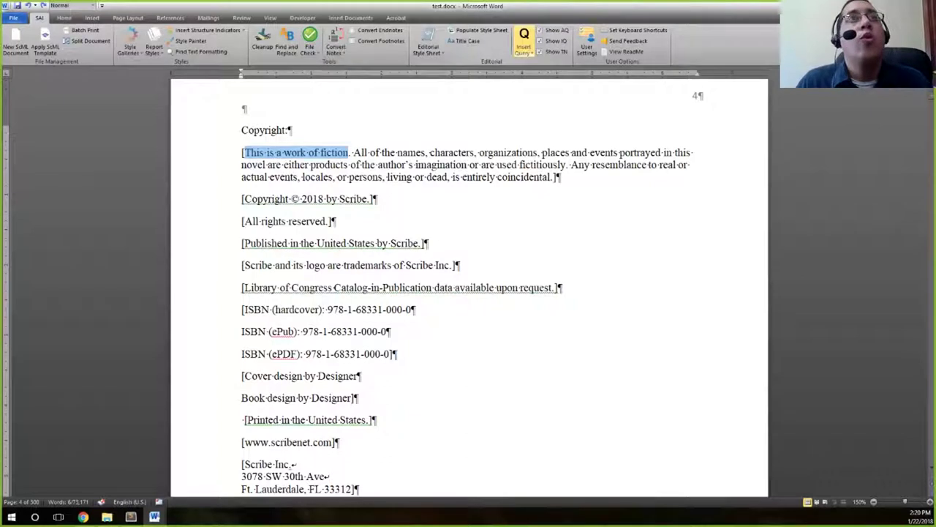
click(523, 46)
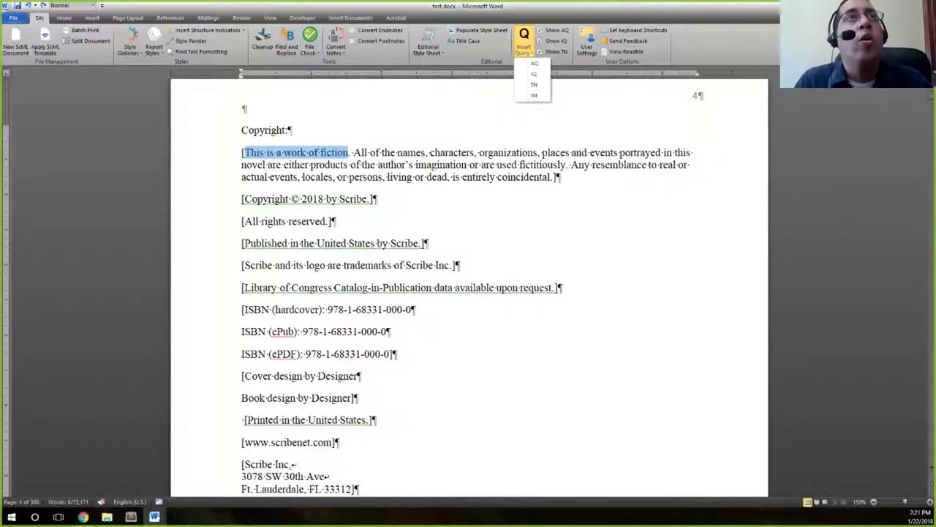
key(Escape)
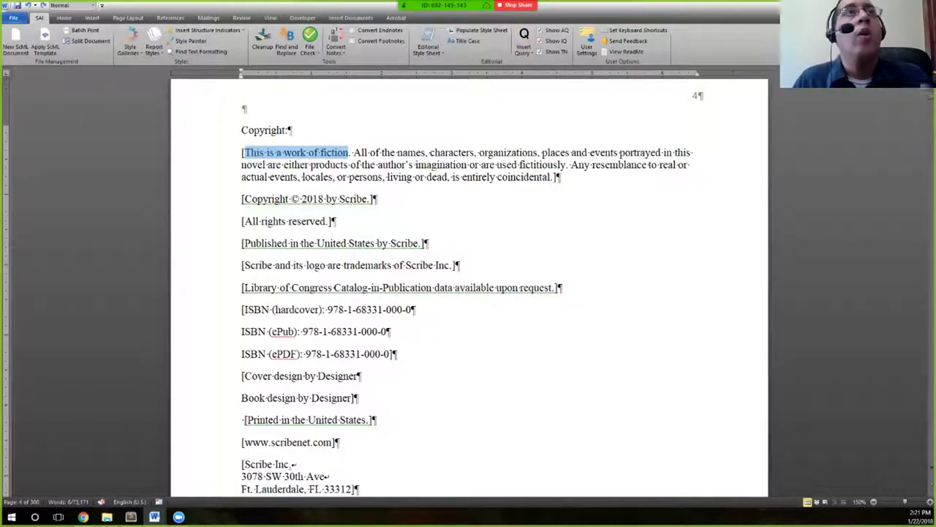
click(259, 152)
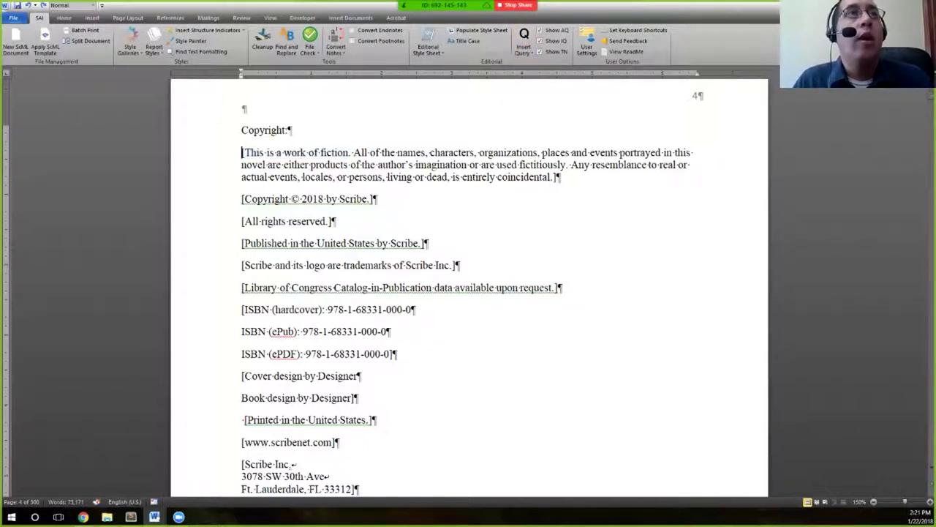
Start an author query (AQ) on the letter passage, from its opening word "We" through "Sincerely, Mother."
scroll(260, 152, down, 20)
scroll(468, 293, down, 10)
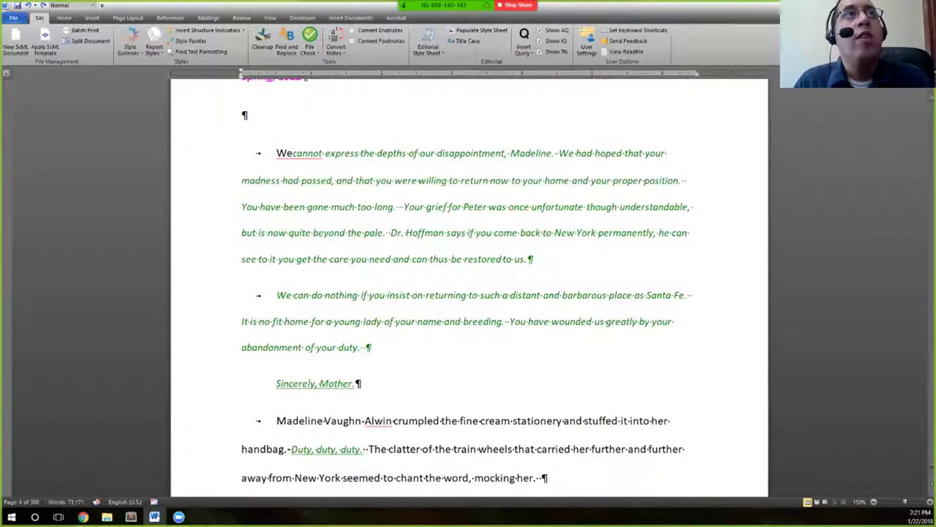
drag(293, 153, 356, 384)
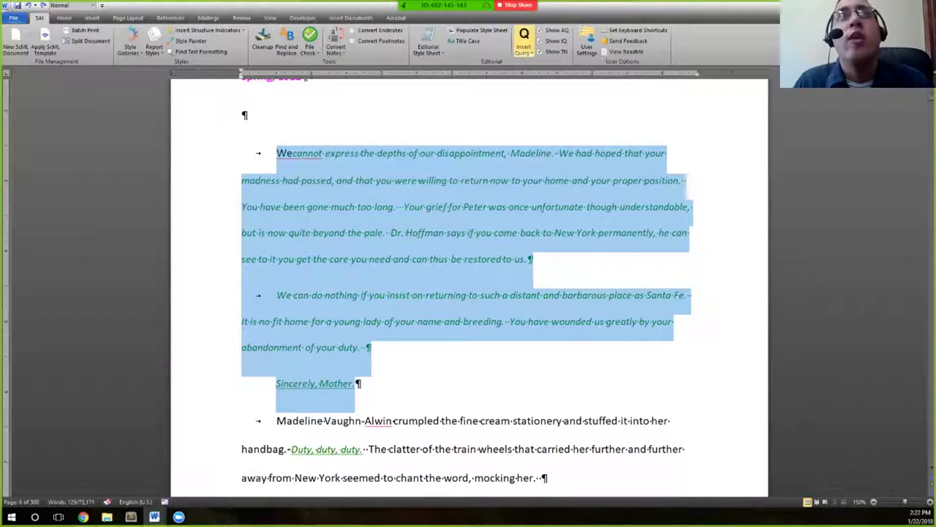
click(523, 49)
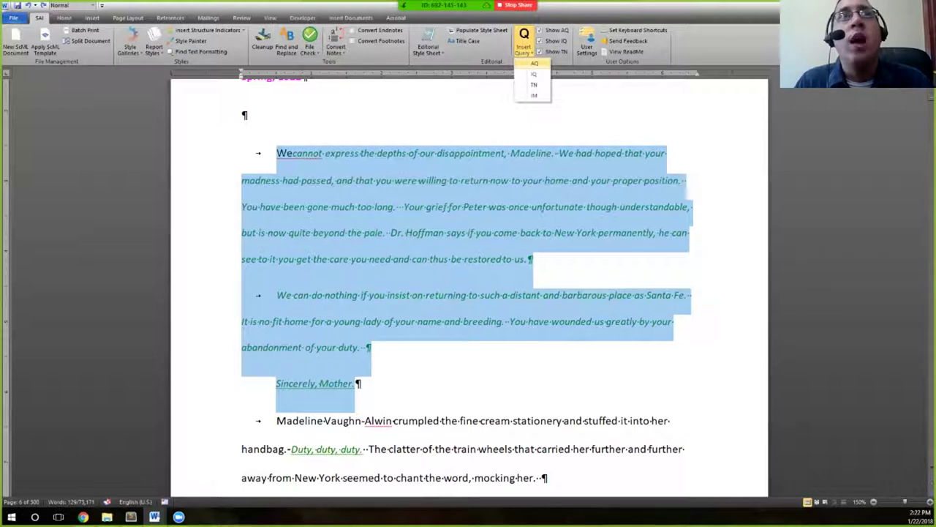
click(534, 64)
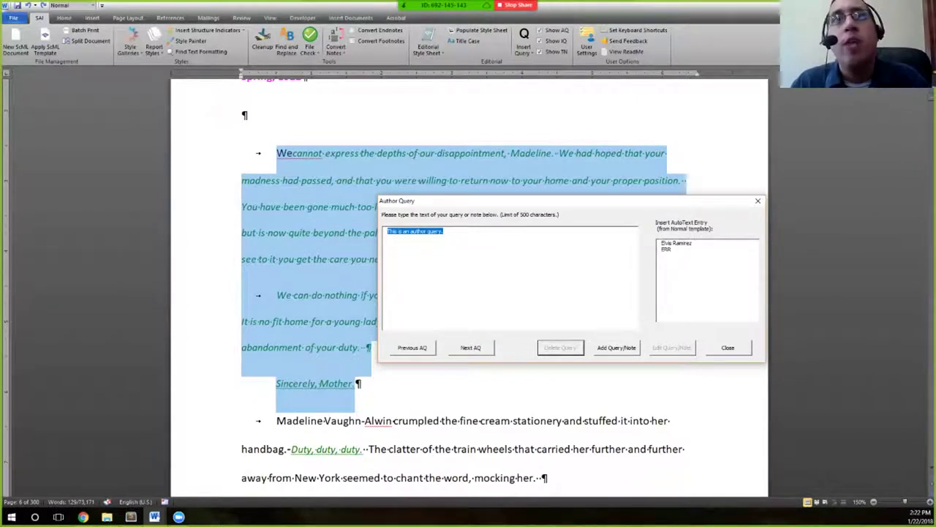
click(676, 242)
click(667, 248)
click(675, 242)
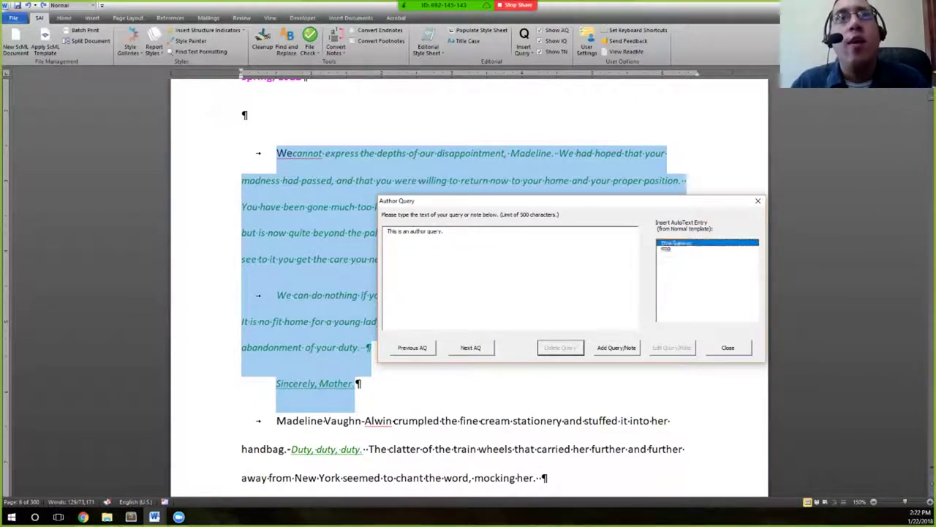
click(667, 249)
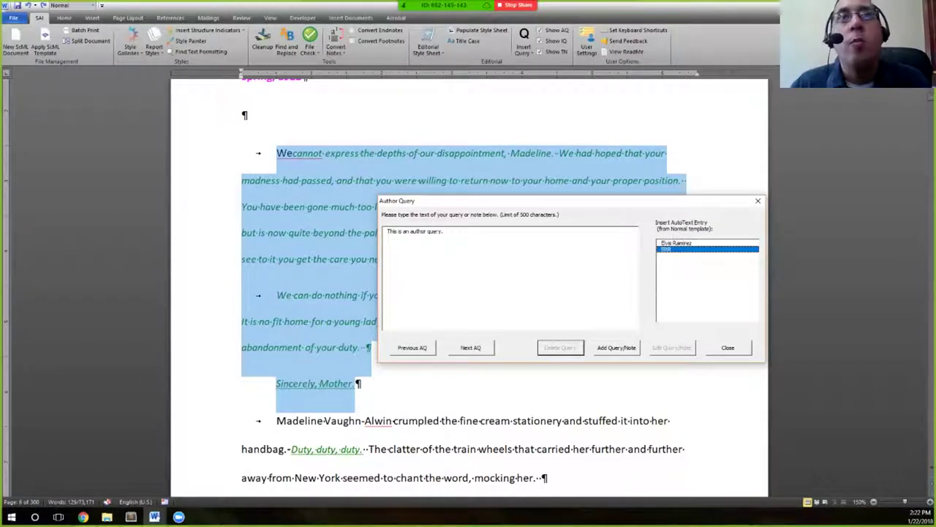
click(676, 242)
Replace the default query text with "AU: This looks like a letter. Is this so?" and add the query to the passage
key(ctrl+a)
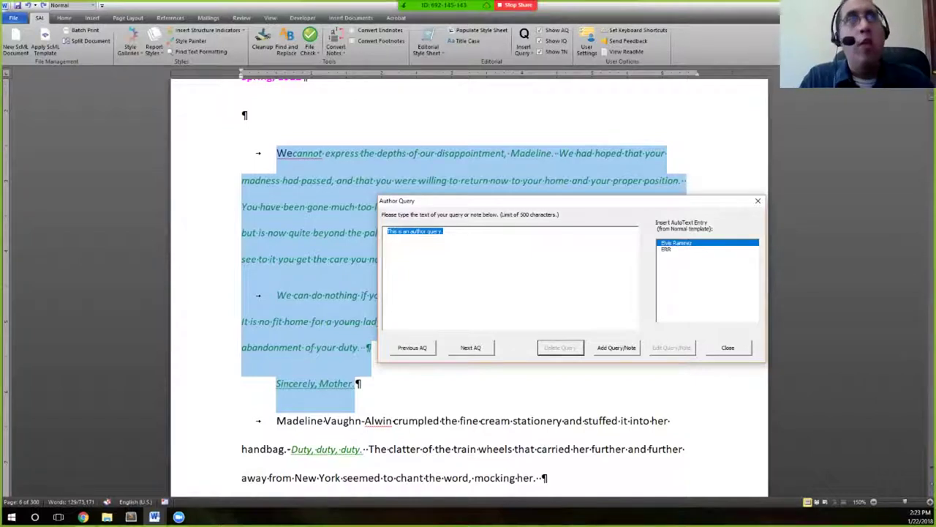
text(Au:)
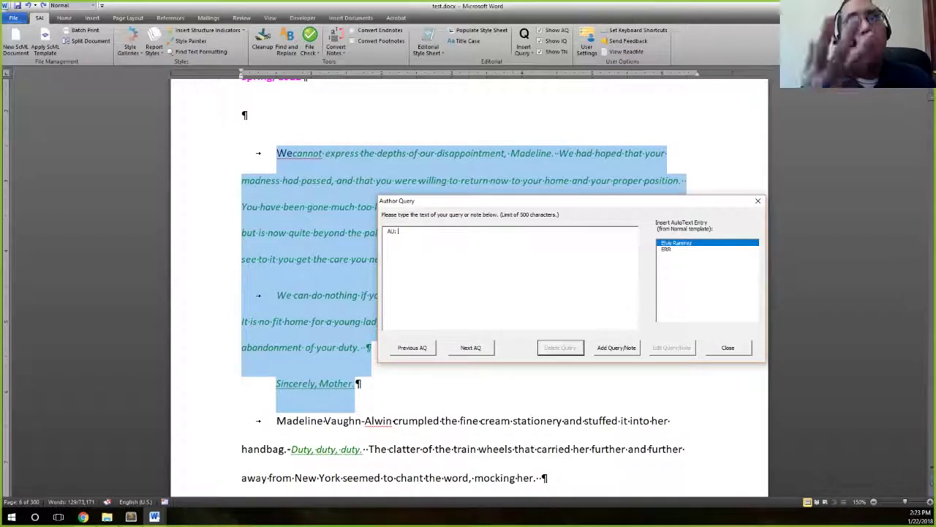
text(This looks l)
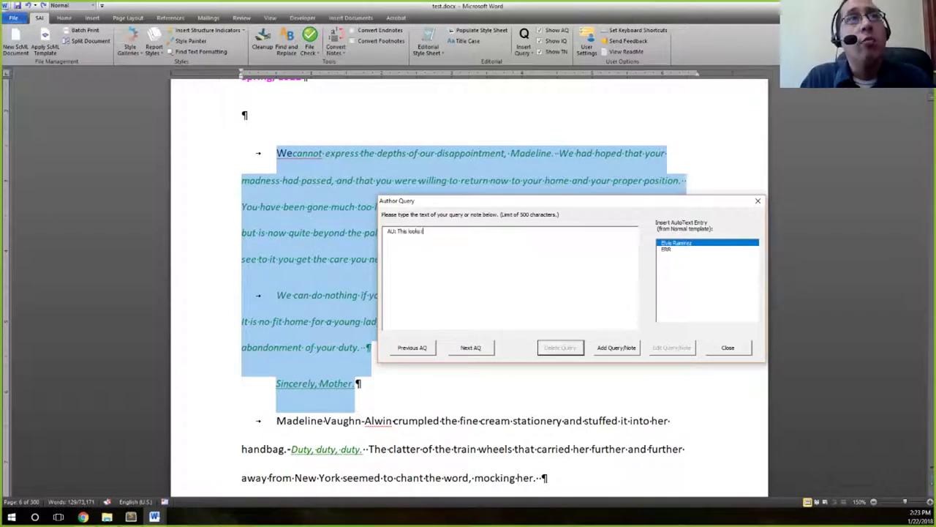
text(ike a le)
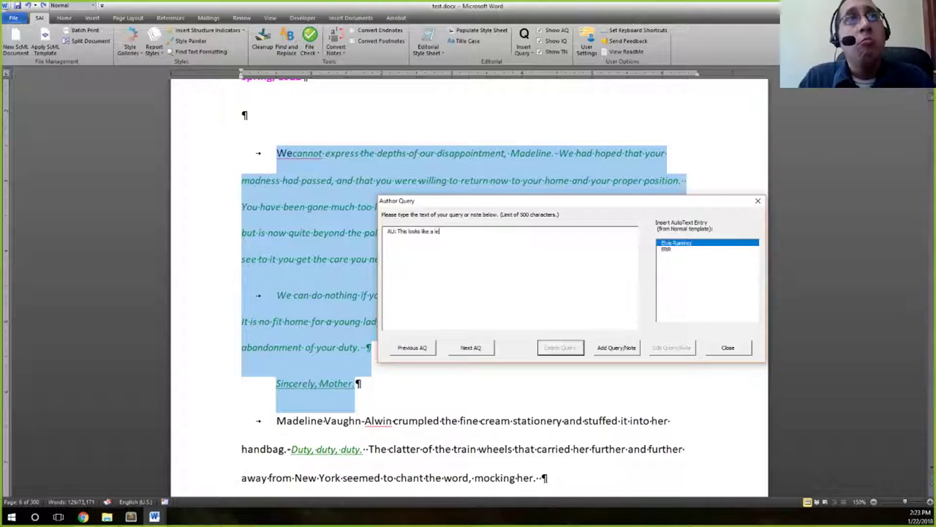
text(tter. Is )
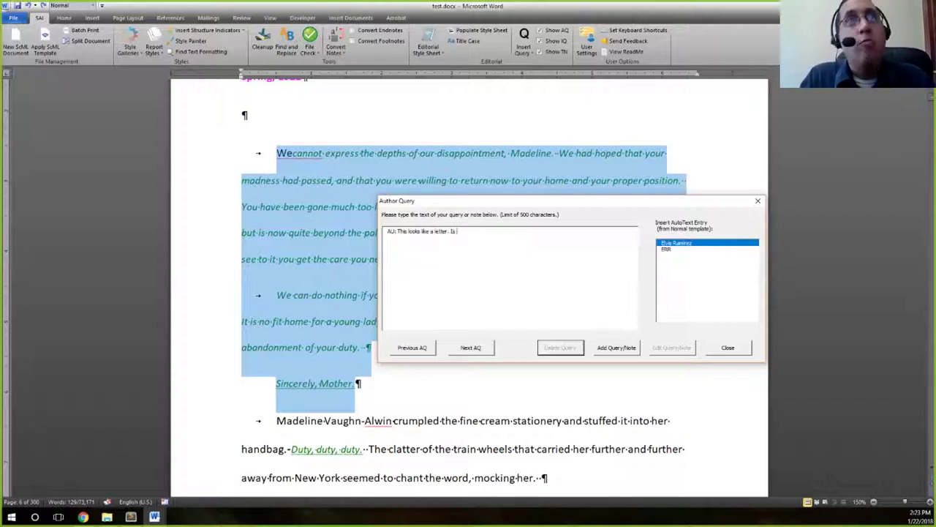
text(this so?)
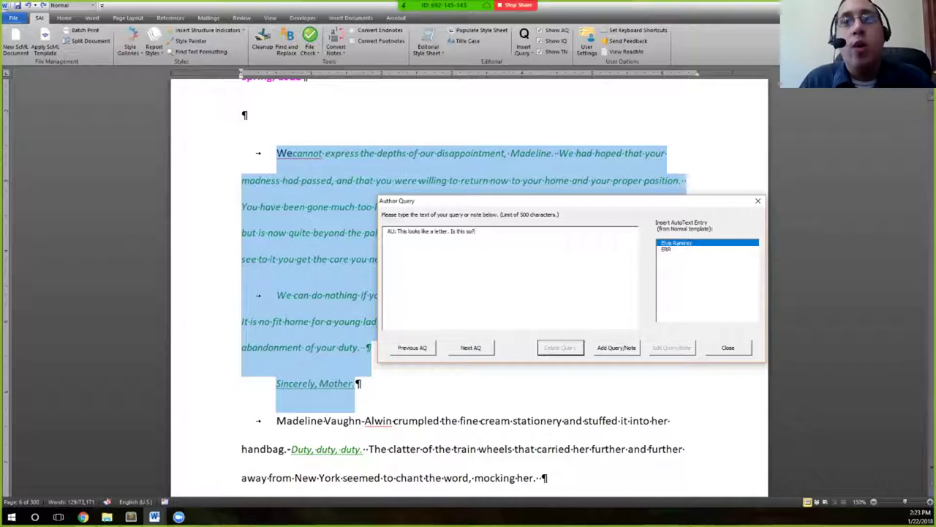
click(616, 348)
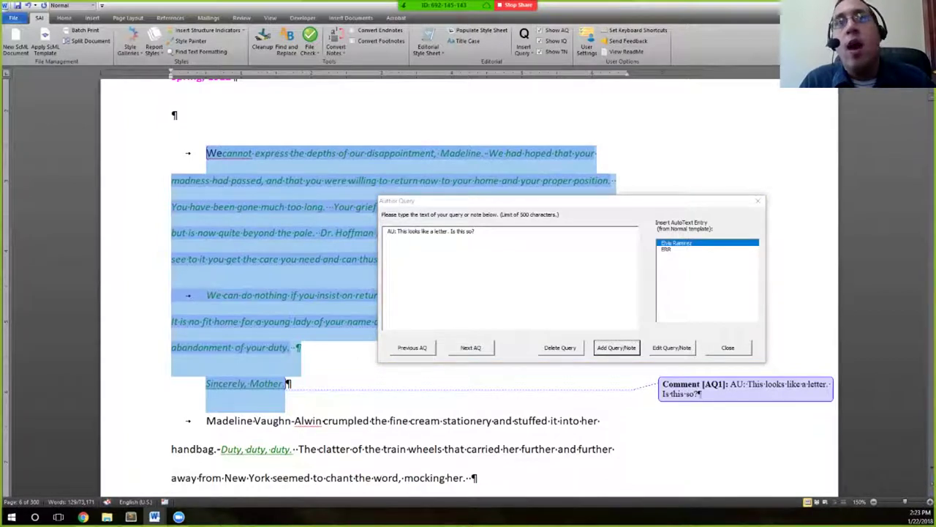
Look for the previous author query, continuing the check from the end of the document
drag(748, 384, 803, 384)
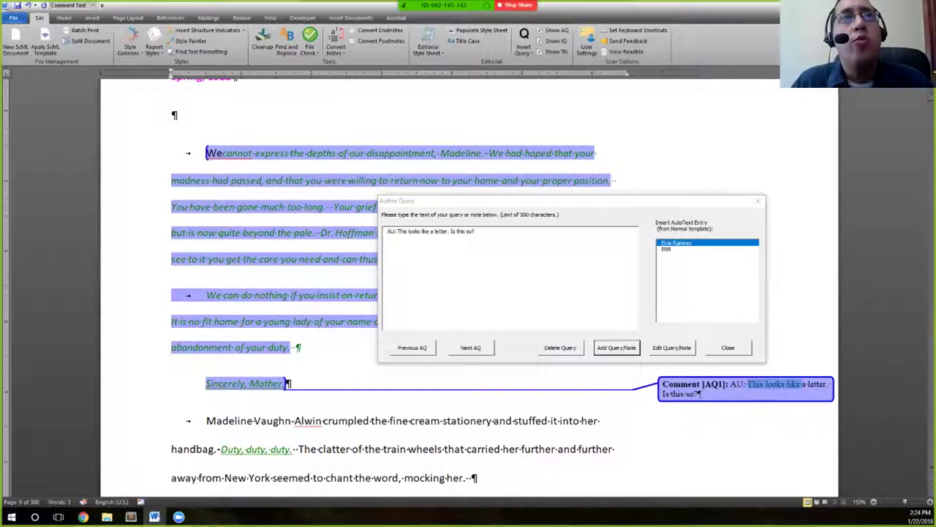
click(412, 347)
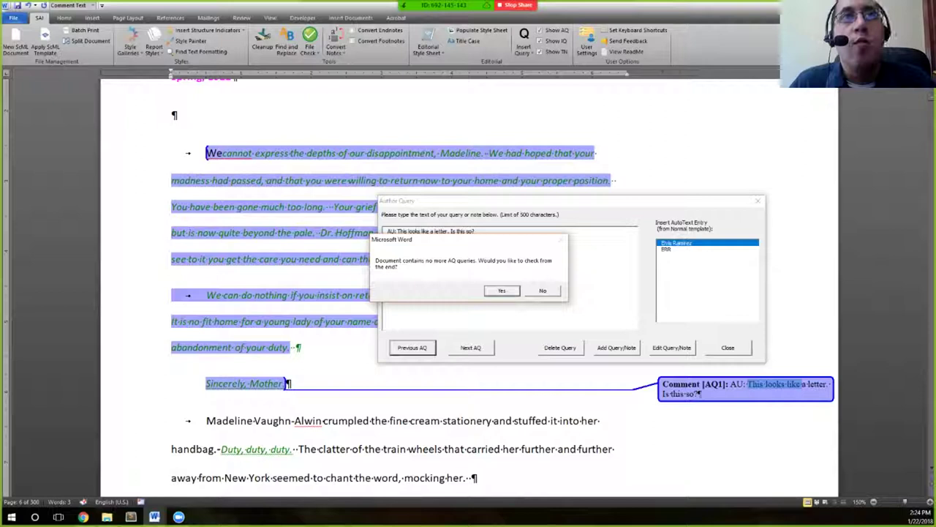
key(Return)
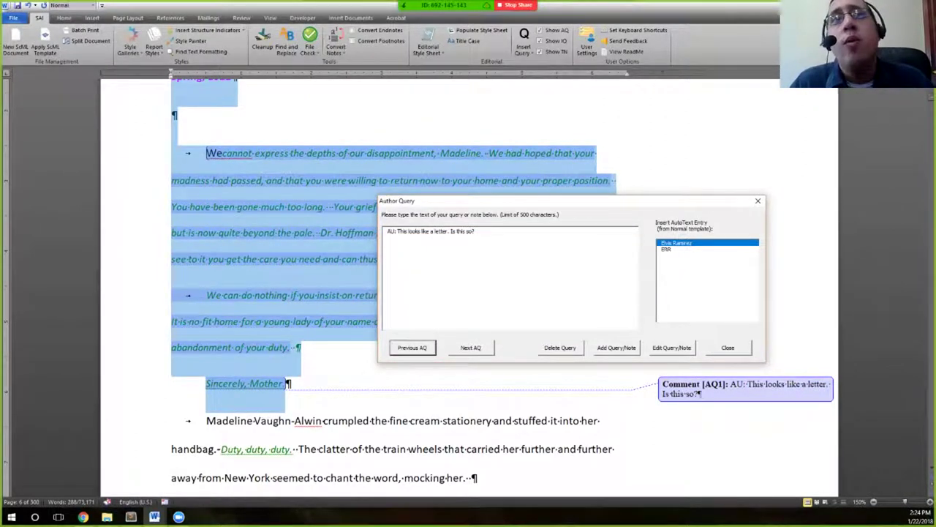
Change the second sentence of the author query to "Please make clear.", apply the edit to the comment and close the query dialog
click(476, 231)
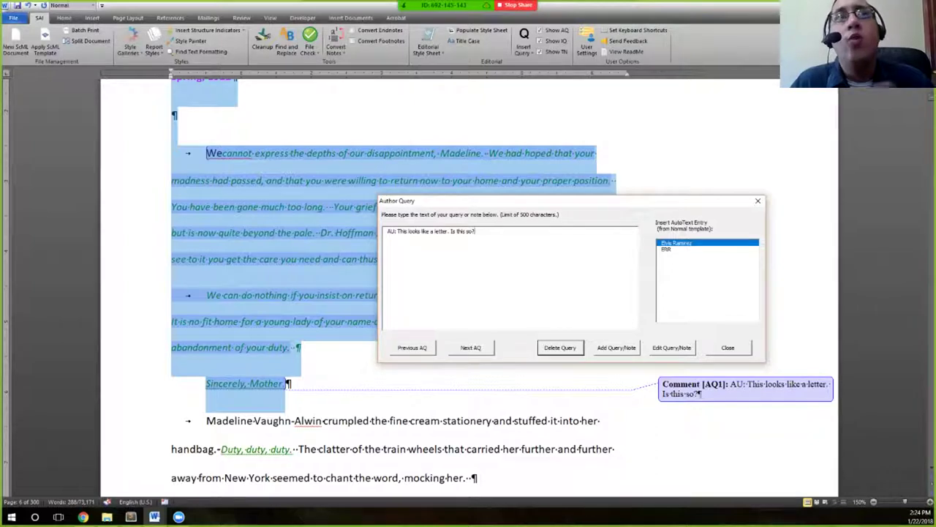
drag(475, 232, 451, 231)
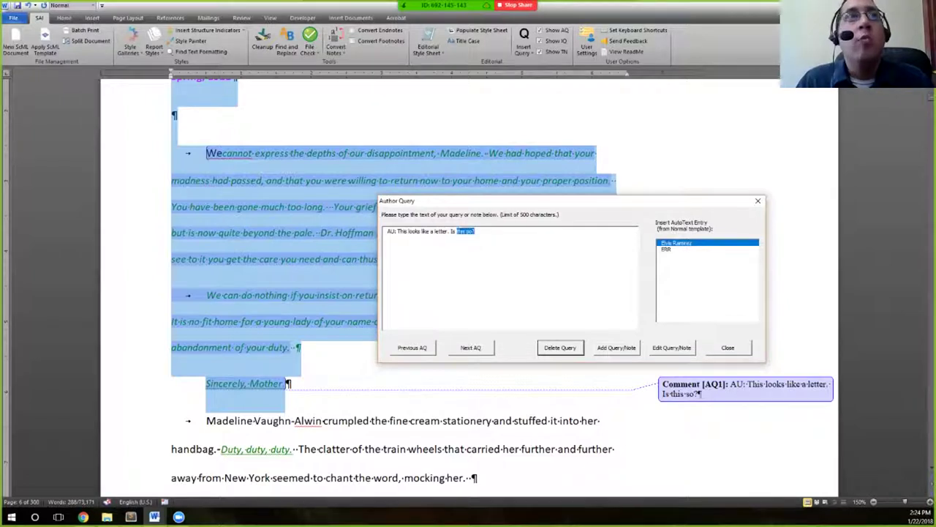
text(Please make clear)
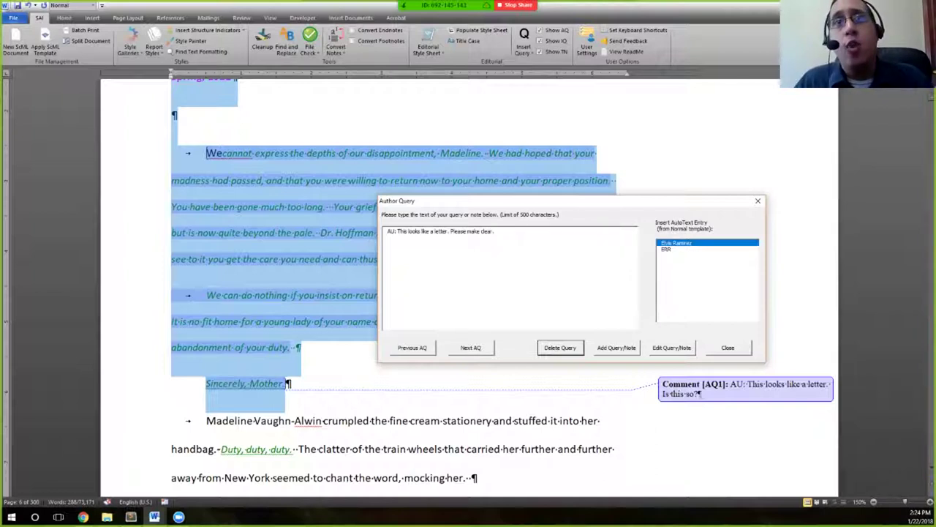
click(671, 347)
key(Return)
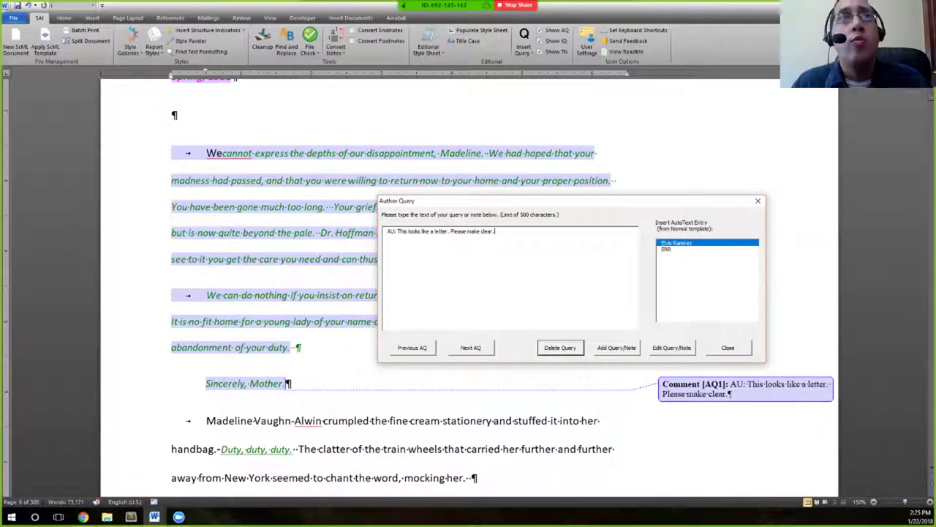
click(728, 348)
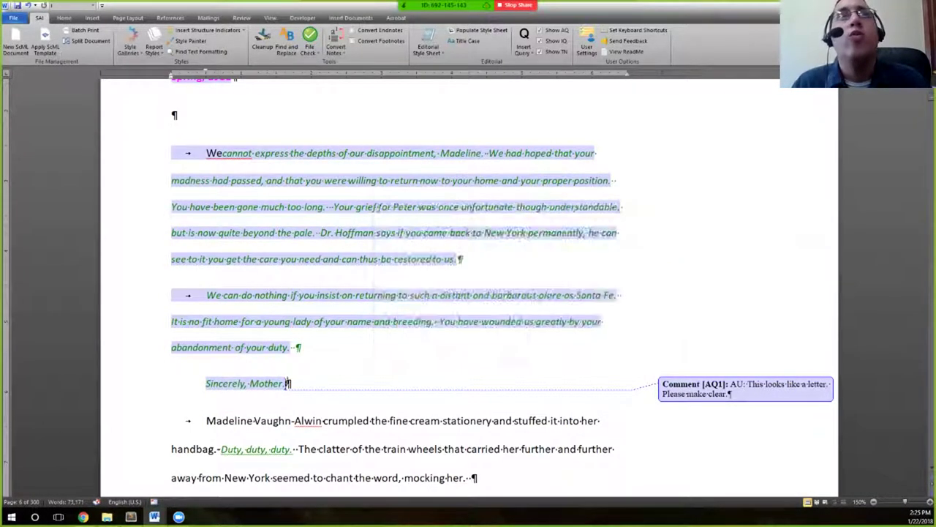
click(523, 47)
key(Down)
key(Return)
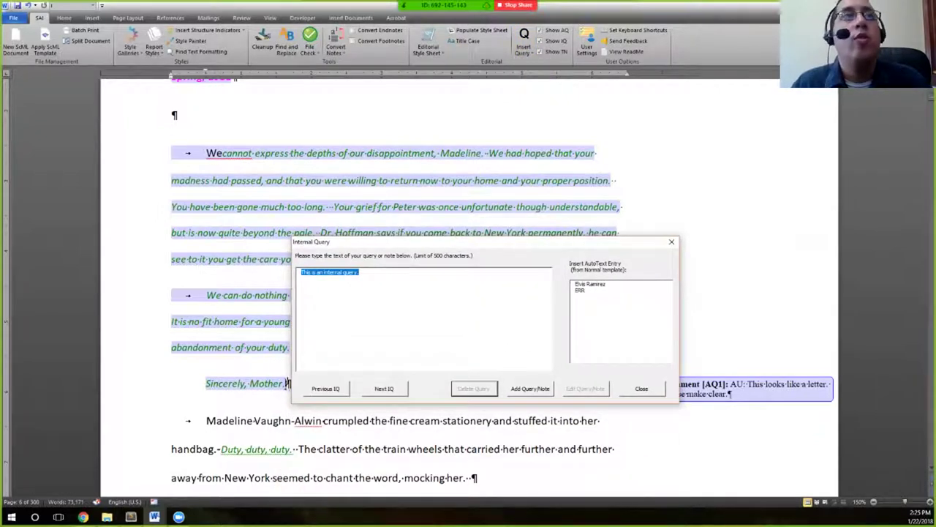
key(Escape)
Add an internal query (IQ) with the default text to the opening of the paragraph after the letter, through "fine cream stationery and"
scroll(329, 292, down, 3)
drag(206, 210, 513, 212)
click(524, 44)
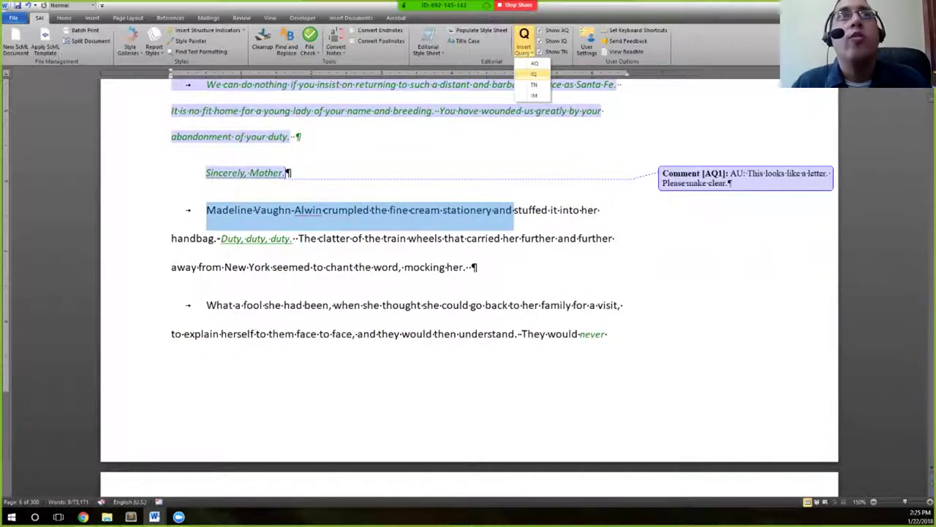
click(534, 74)
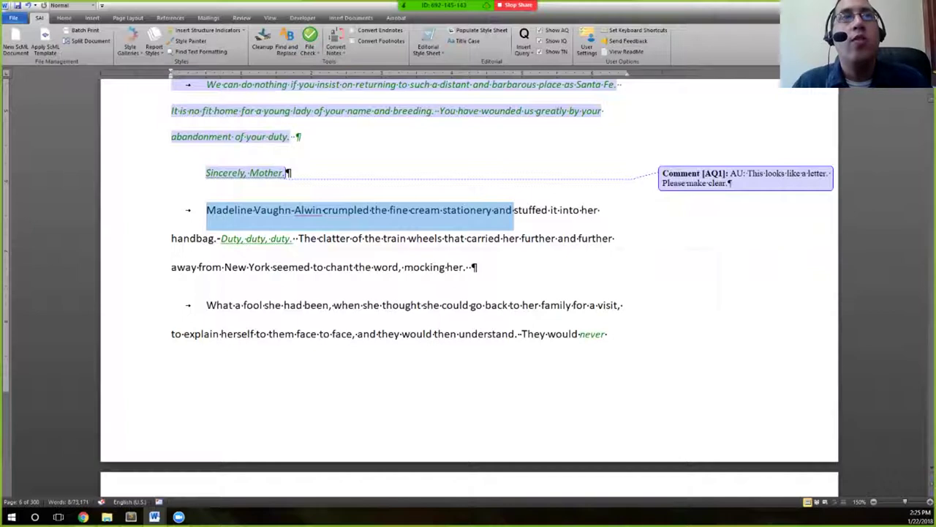
click(562, 404)
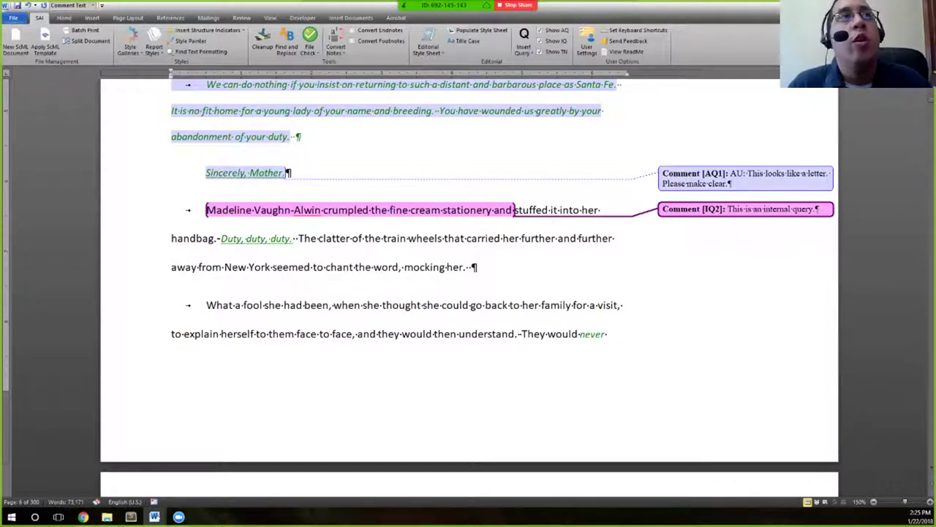
Add a typesetter note (TN) with the default text to "The clatter of the train wheels that carried" and close the note dialog
drag(299, 239, 502, 241)
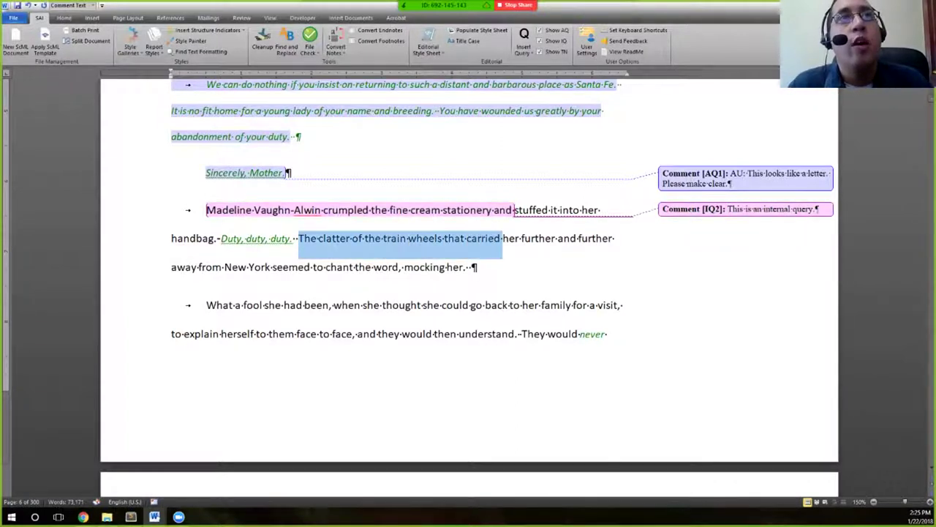
click(524, 48)
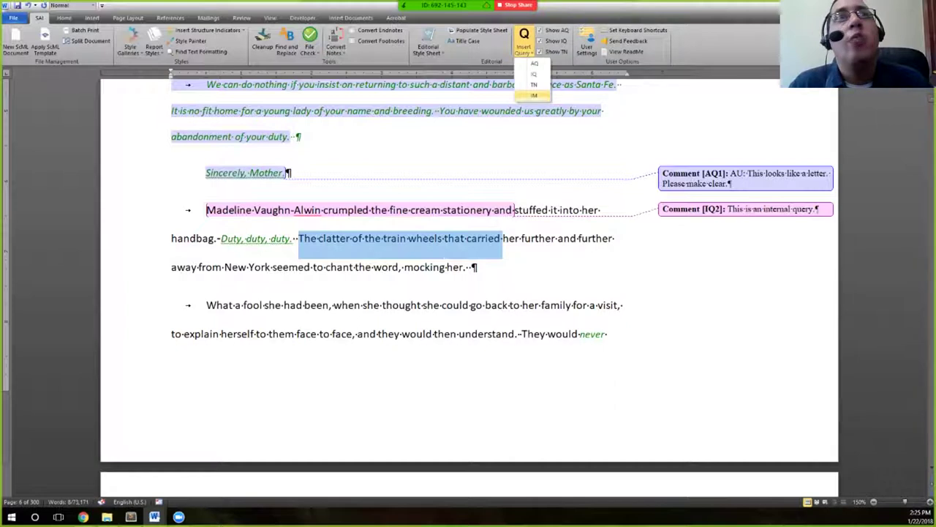
click(534, 85)
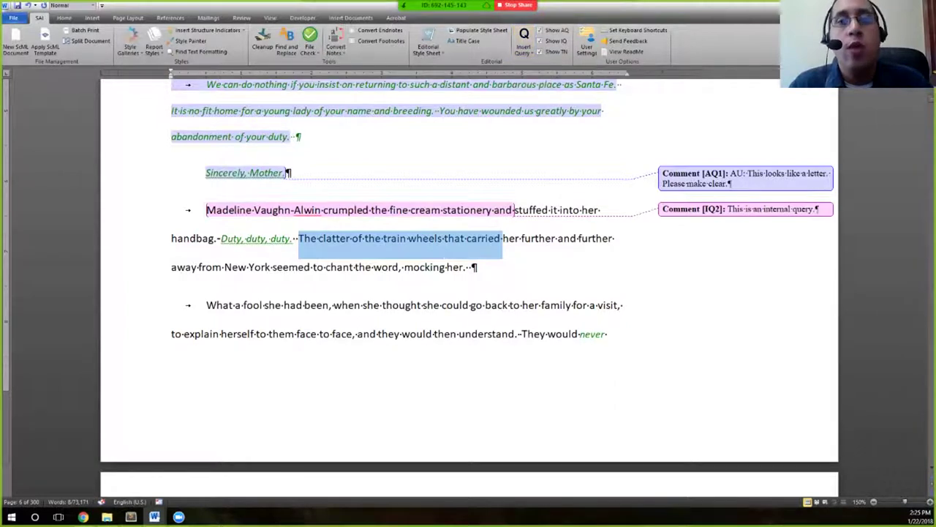
drag(566, 175, 780, 260)
drag(580, 260, 518, 227)
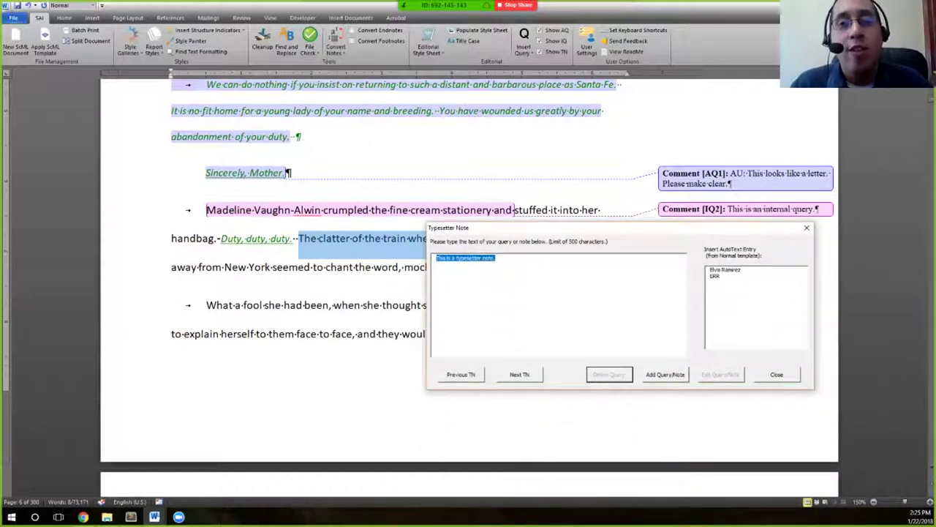
drag(654, 230, 722, 256)
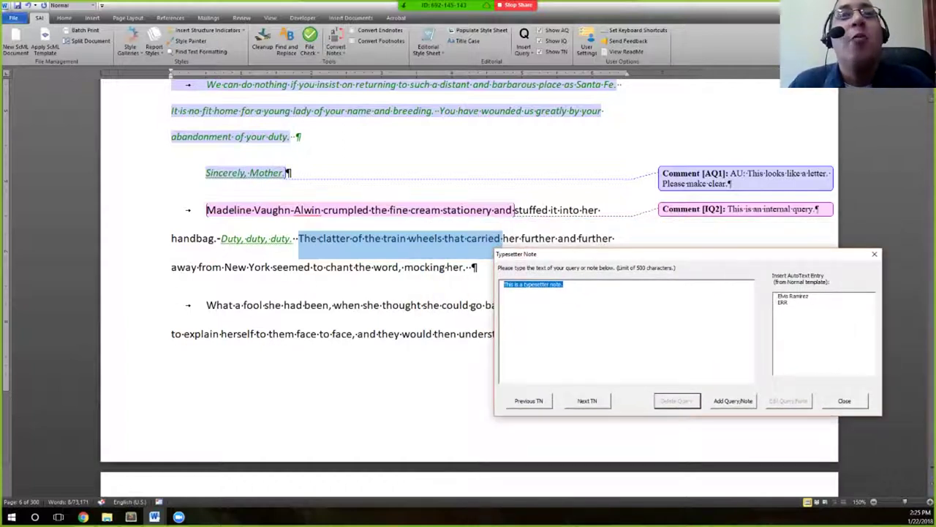
click(733, 400)
click(844, 400)
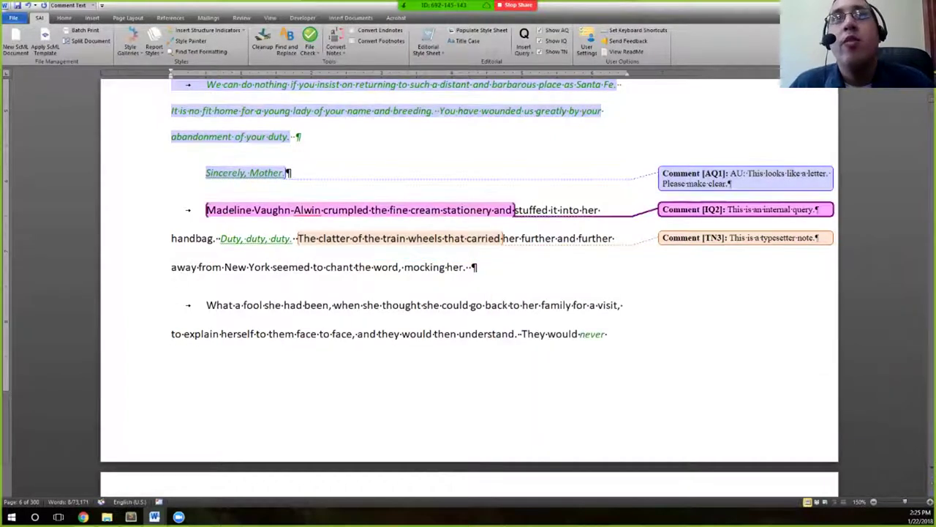
click(471, 267)
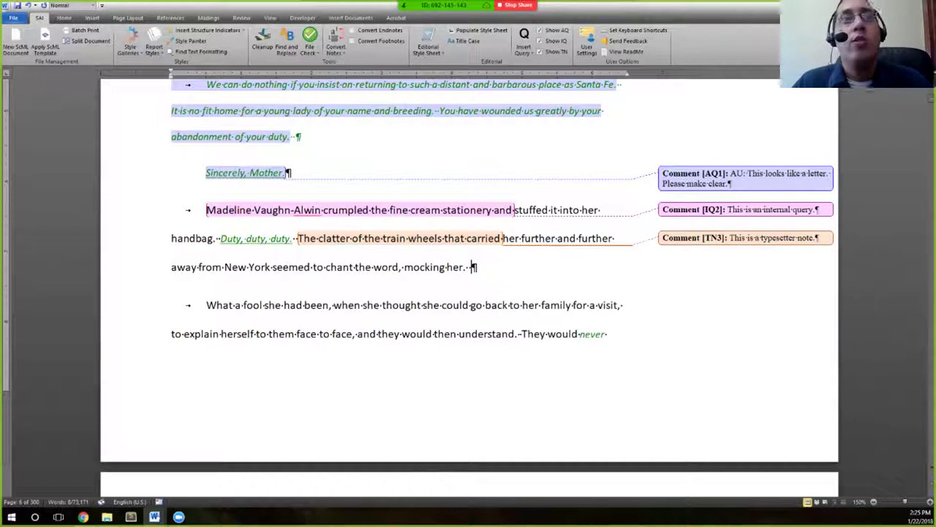
Remove the trailing space after "mocking her." and insert an image note (IM) for scr-otn-fig01.jpg in a new paragraph below it
key(BackSpace)
key(Return)
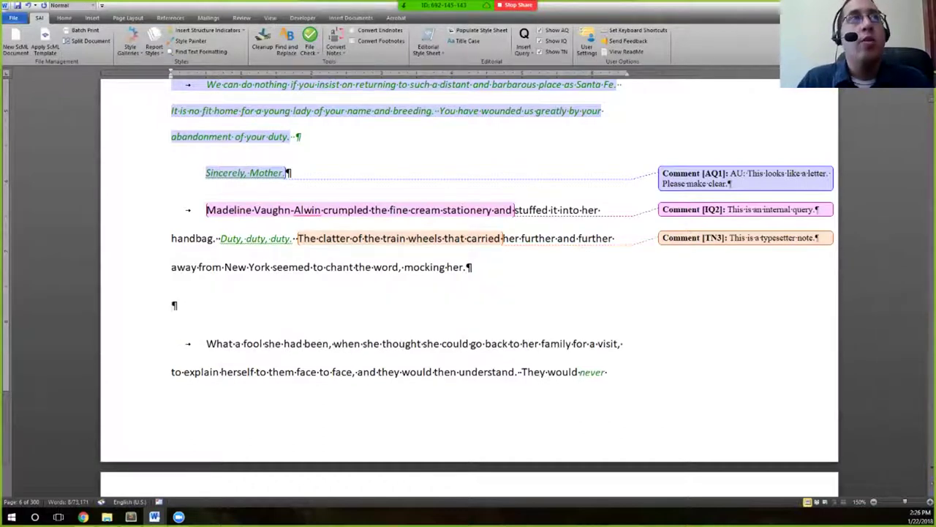
click(524, 44)
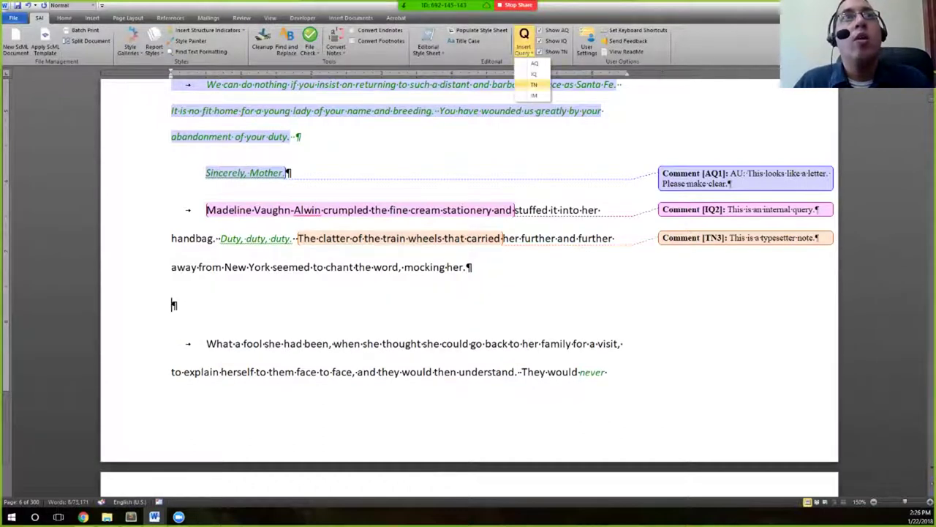
click(532, 85)
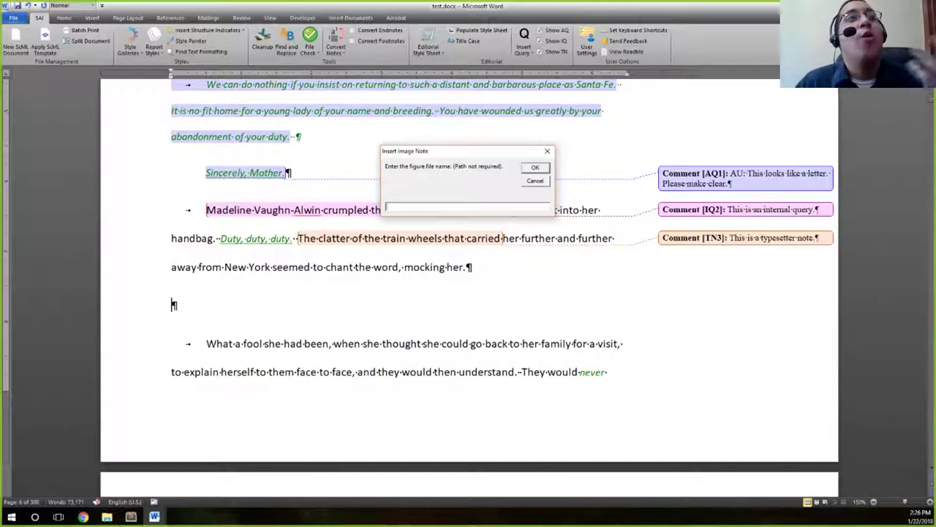
text(scr)
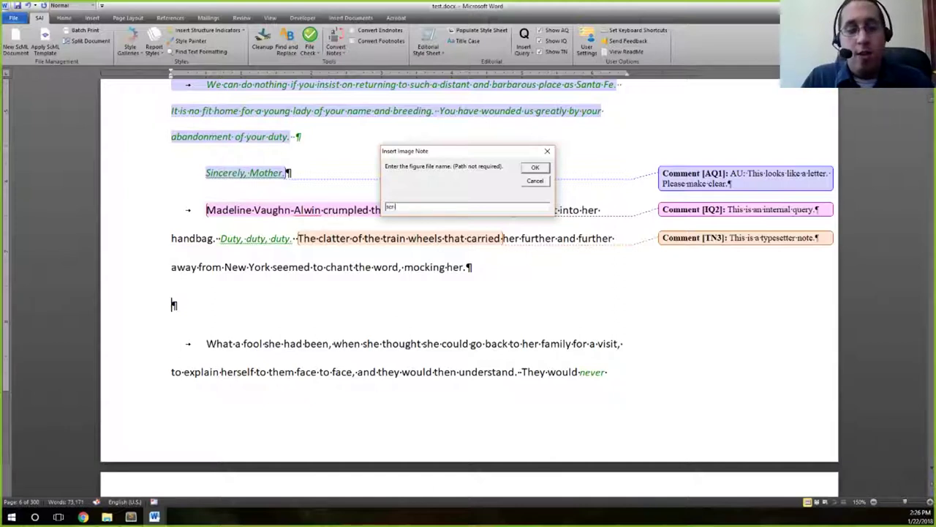
text(-ctn-fig01)
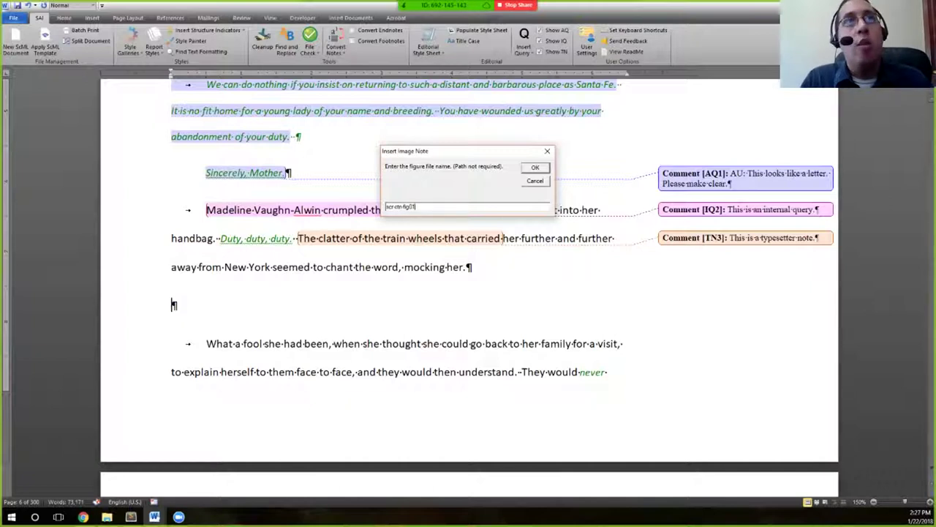
text(.jpg)
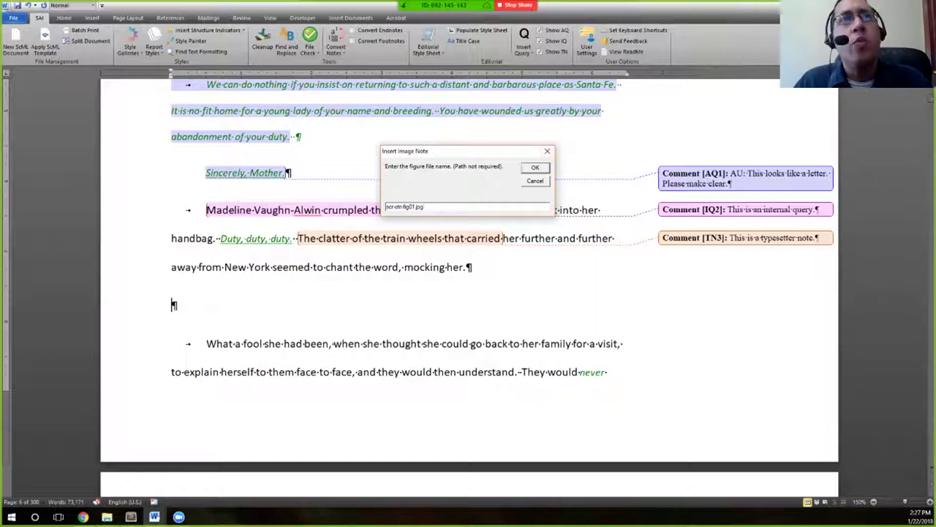
key(Return)
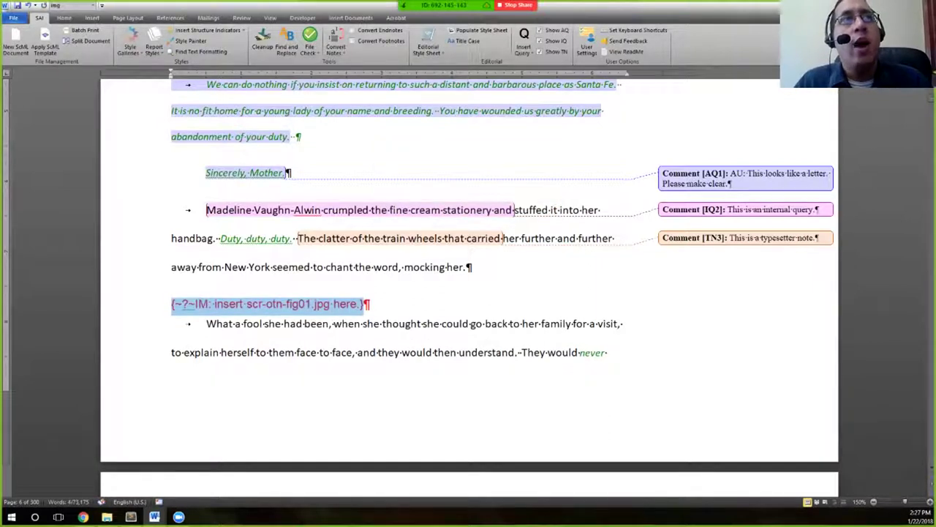
Highlight the image note's text to examine how the insertion instruction is written
click(174, 304)
drag(174, 305, 356, 304)
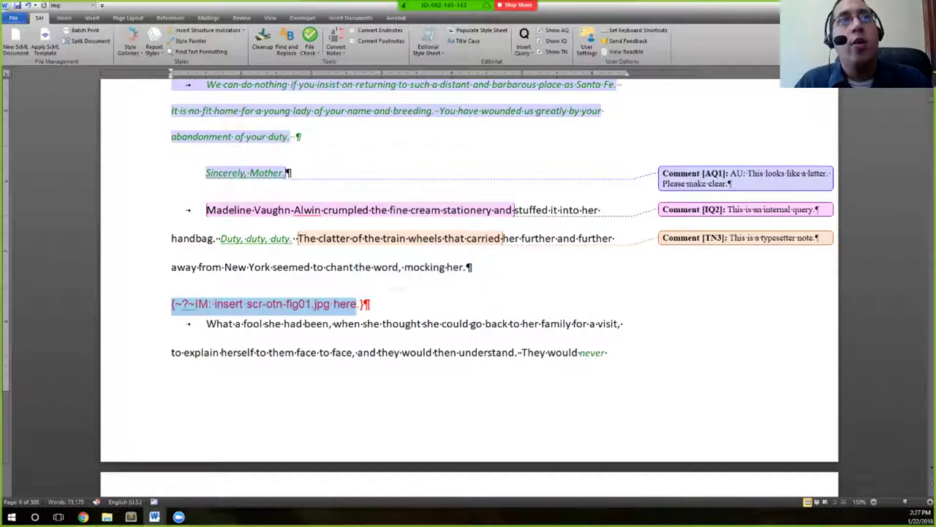
click(364, 304)
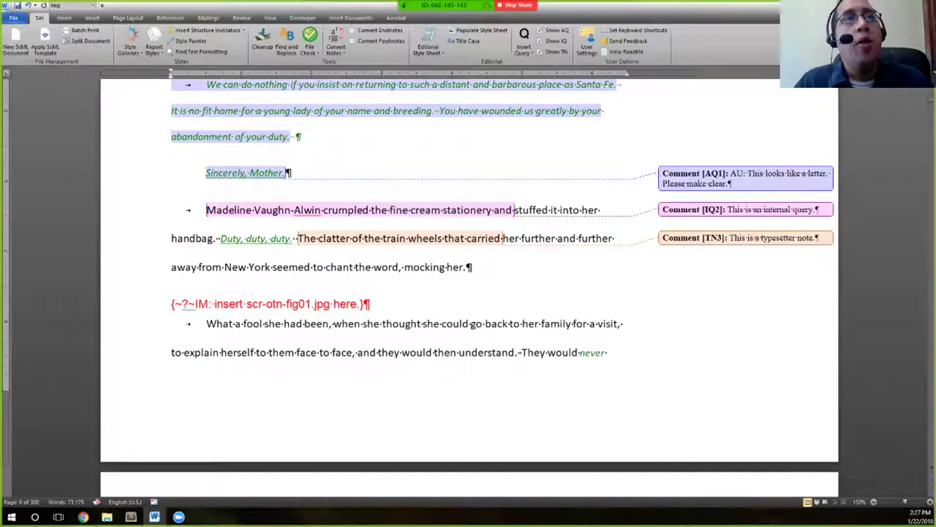
drag(171, 303, 366, 303)
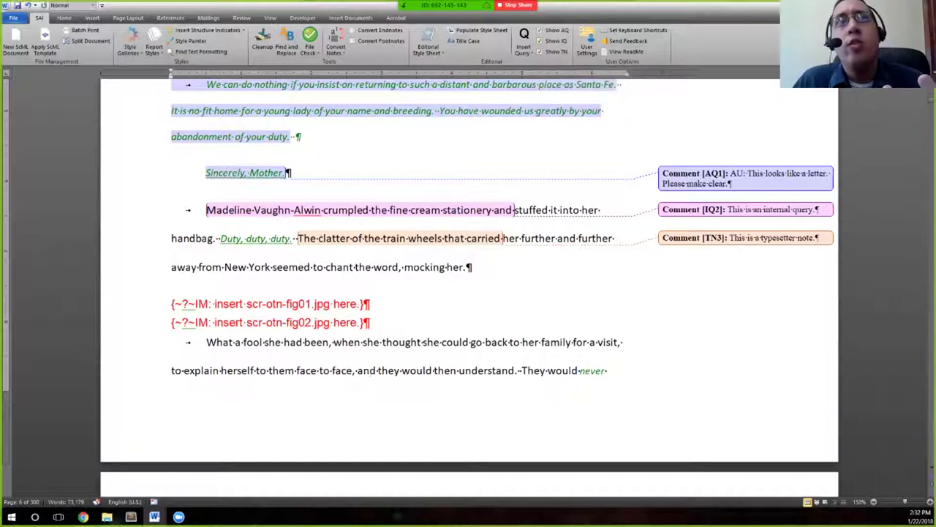
Examine the author query, internal query and typesetter note comments and the highlighted passages on the surrounding pages
click(741, 173)
click(735, 210)
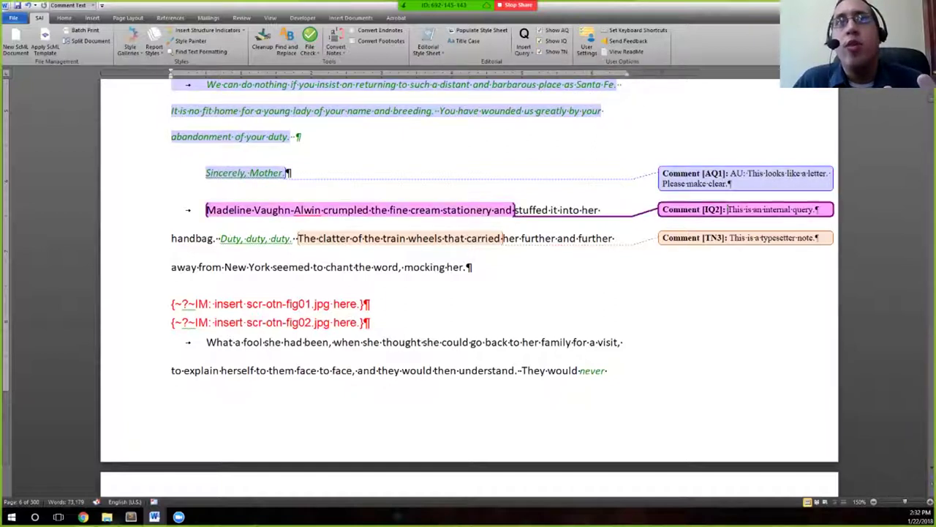
click(735, 238)
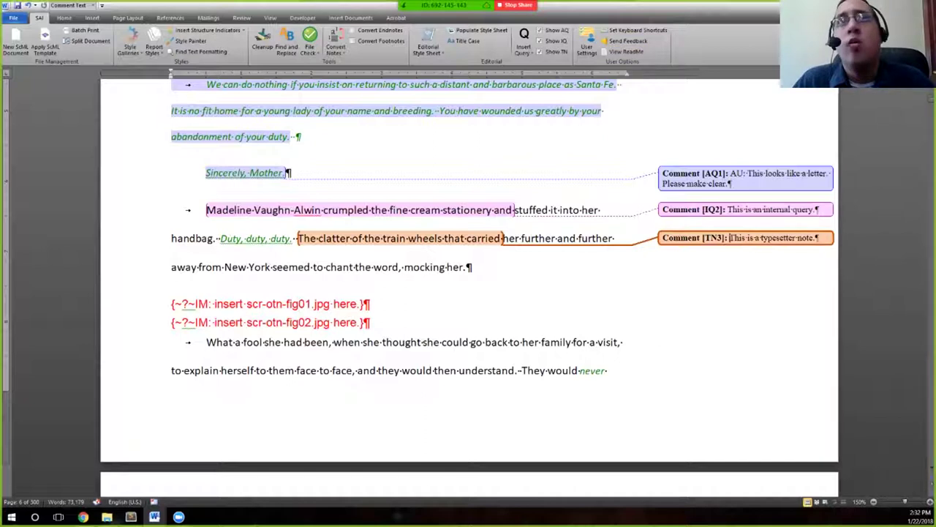
scroll(468, 293, up, 8)
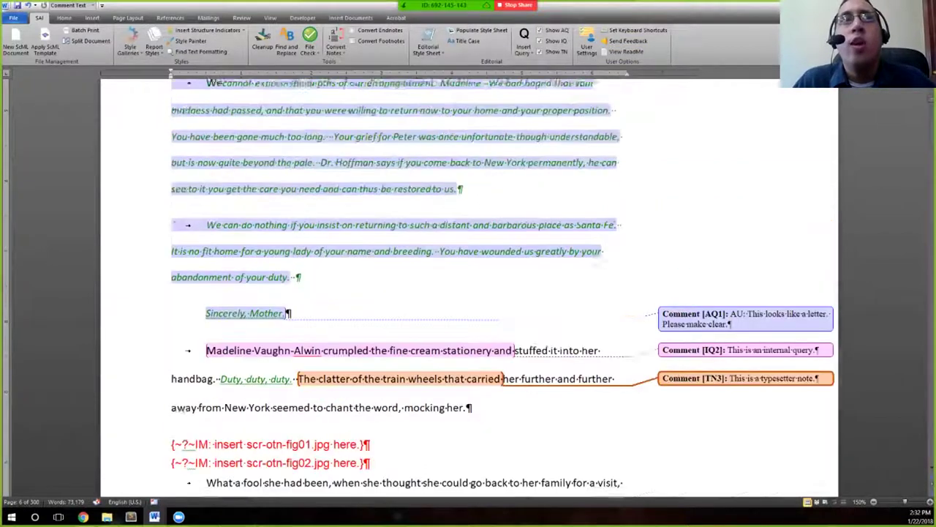
scroll(468, 292, up, 7)
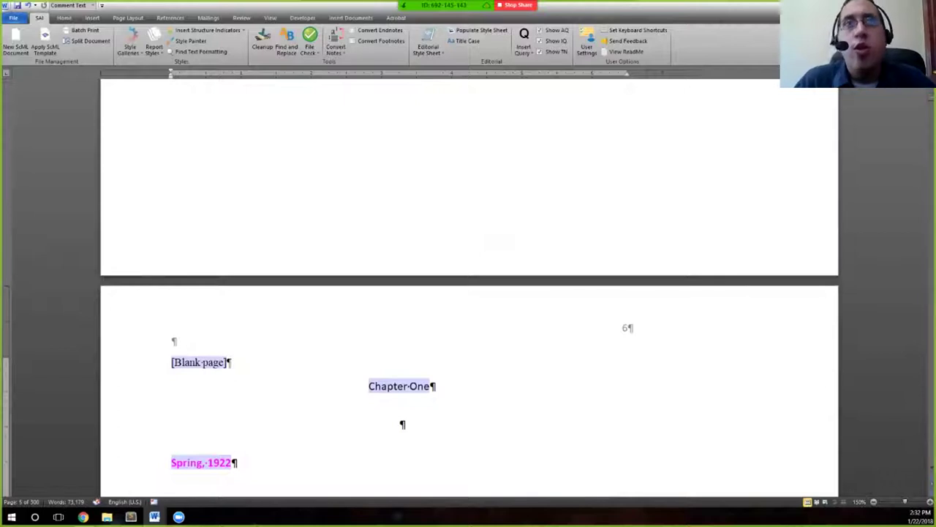
scroll(468, 293, down, 9)
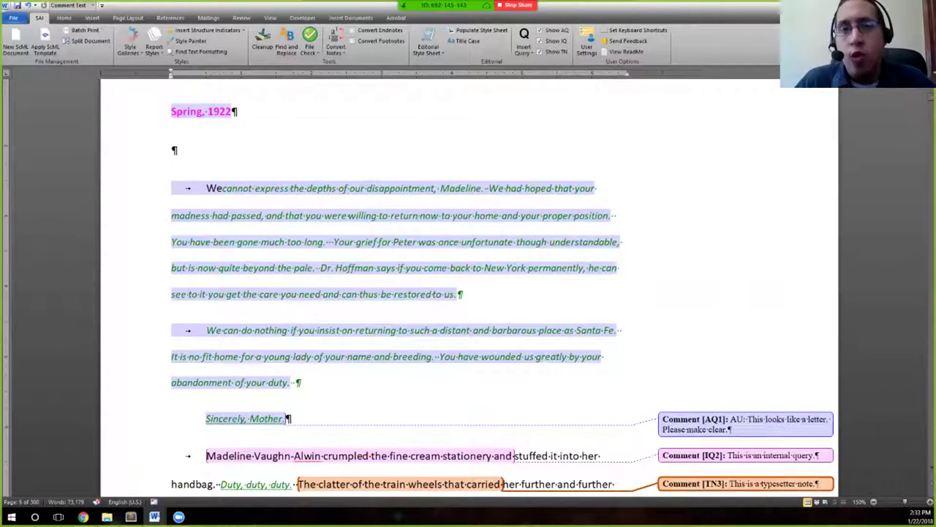
scroll(468, 292, down, 1)
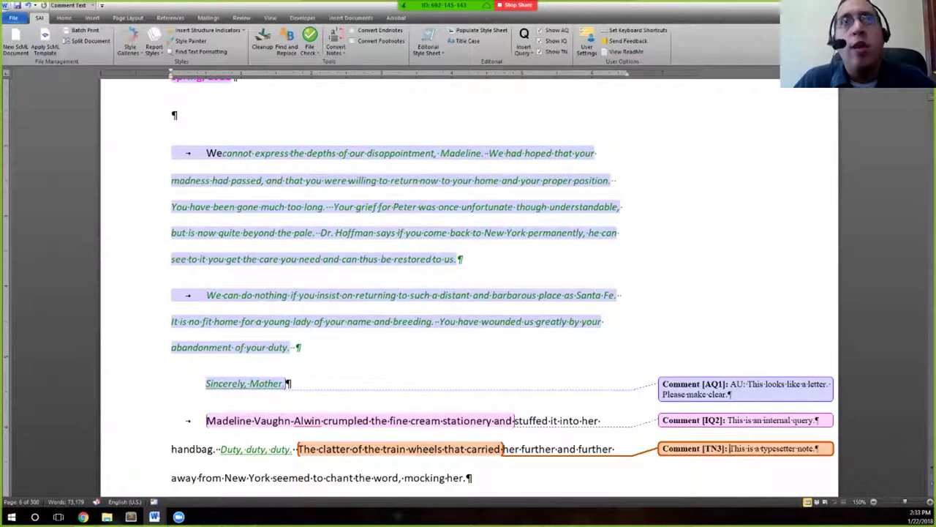
scroll(468, 292, down, 2)
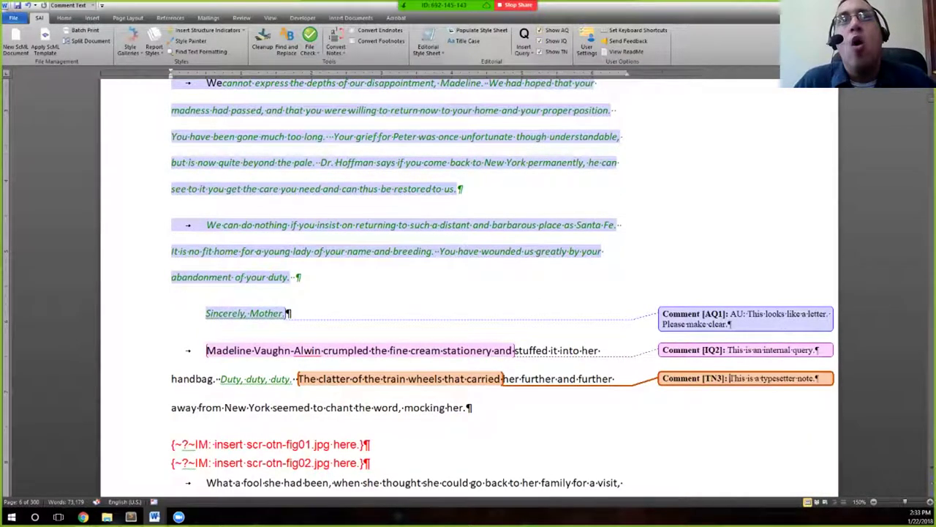
Hide the author queries (AQ) and typesetter notes (TN) in the document
click(540, 30)
click(540, 51)
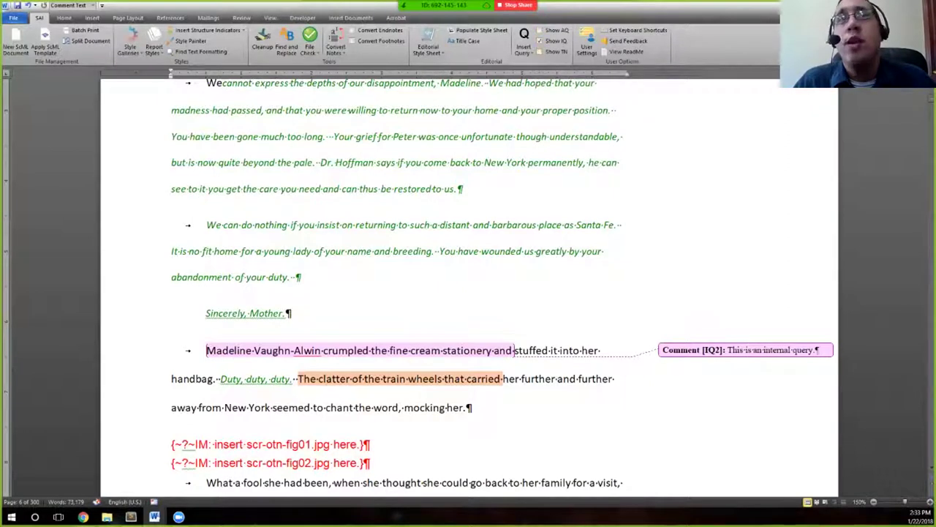
scroll(503, 270, down, 2)
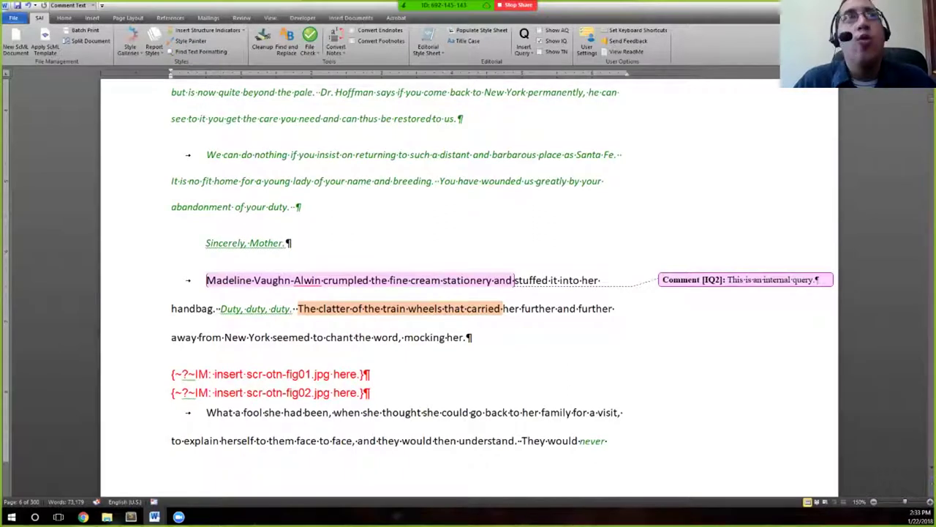
Check the comment navigation by moving to the next comment with the review tools
click(241, 18)
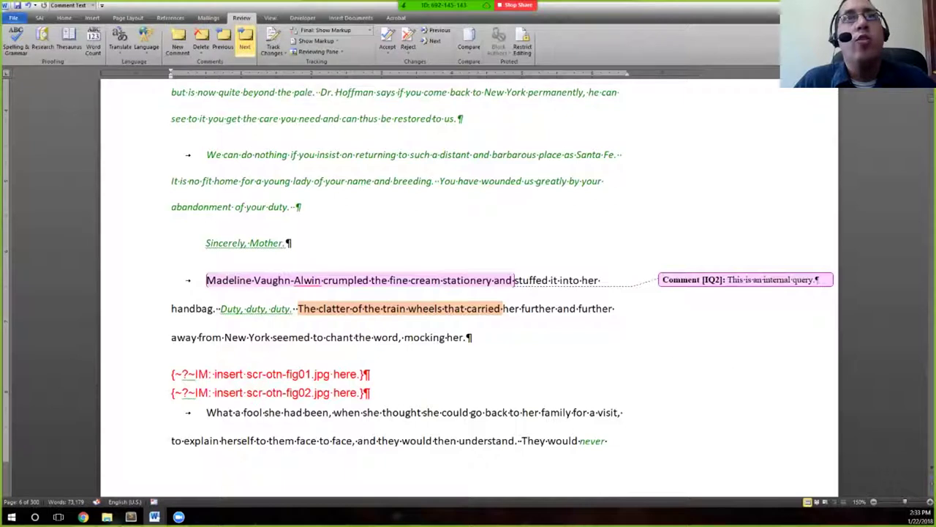
click(245, 41)
key(n)
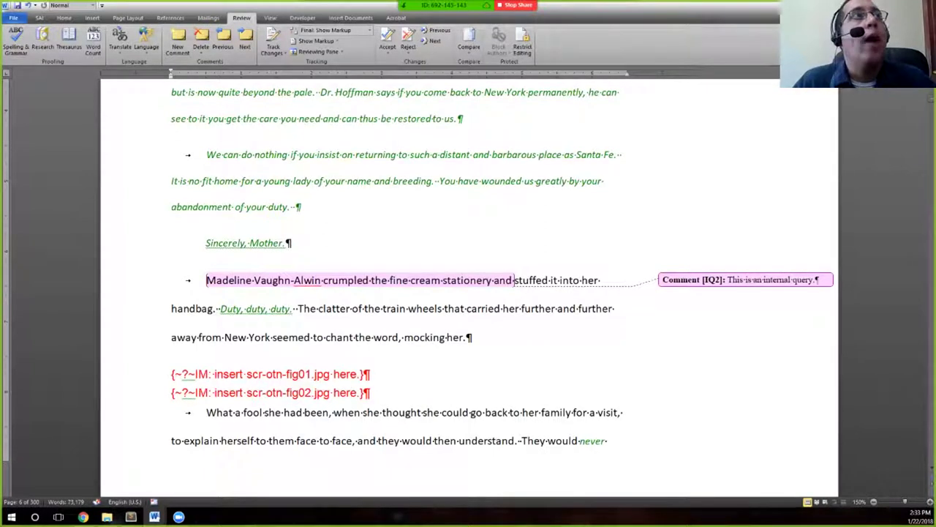
Toggle the display of author queries, internal queries and typesetter notes individually, ending with all three types shown
click(40, 18)
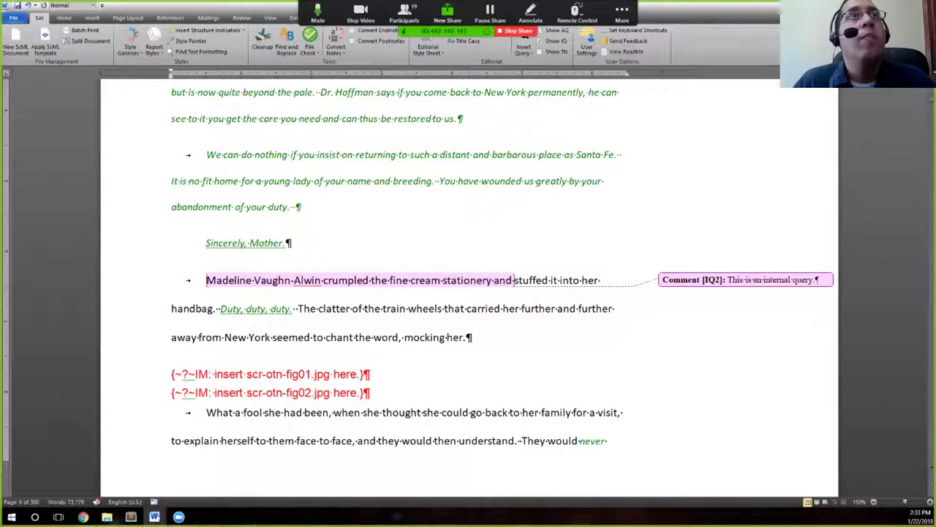
click(541, 30)
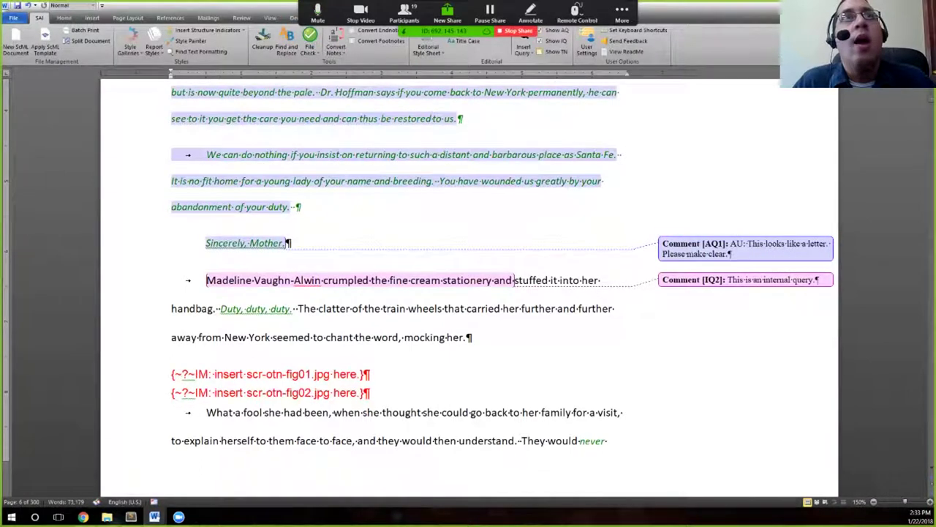
click(541, 41)
click(541, 41)
click(541, 51)
click(541, 51)
click(541, 41)
click(540, 51)
click(541, 30)
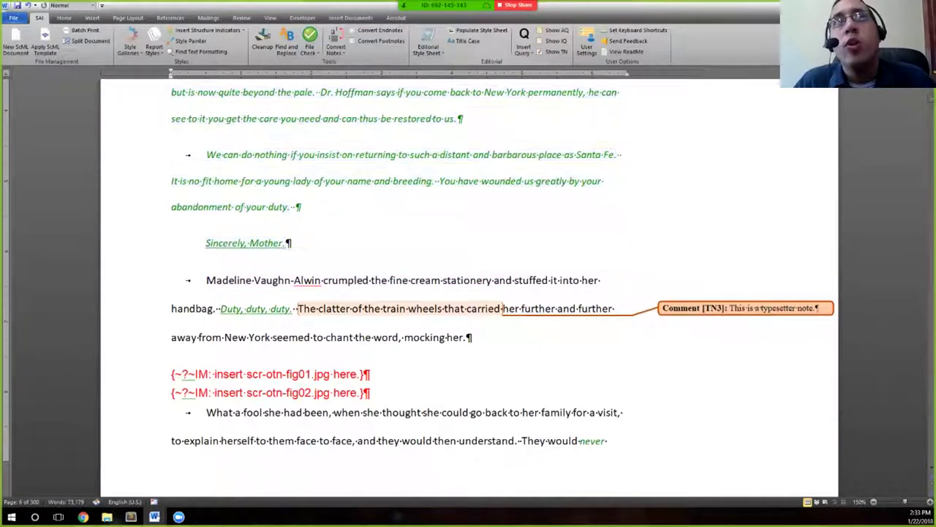
click(540, 41)
click(540, 30)
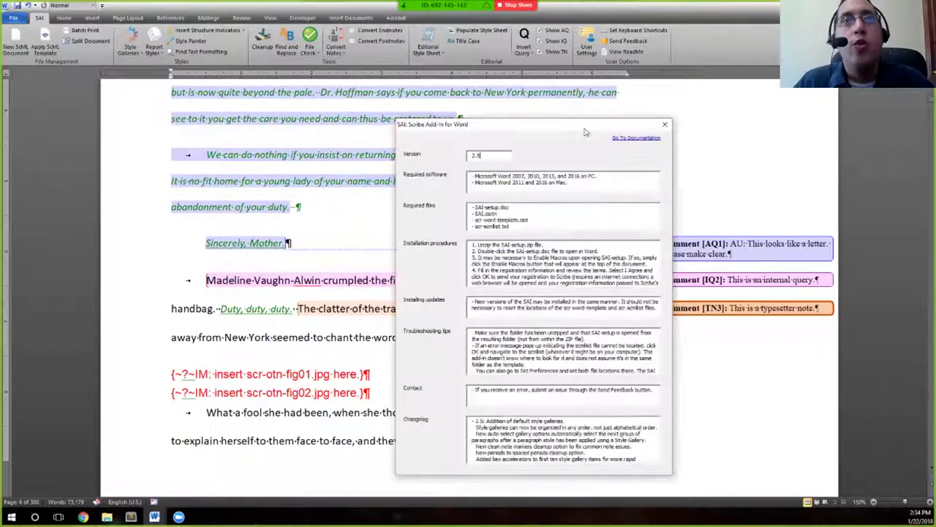
Read through the installation procedures and troubleshooting tips in the add-in's ReadMe, moving its window clear of the document text
drag(584, 128, 593, 80)
drag(481, 291, 545, 298)
click(576, 290)
click(564, 216)
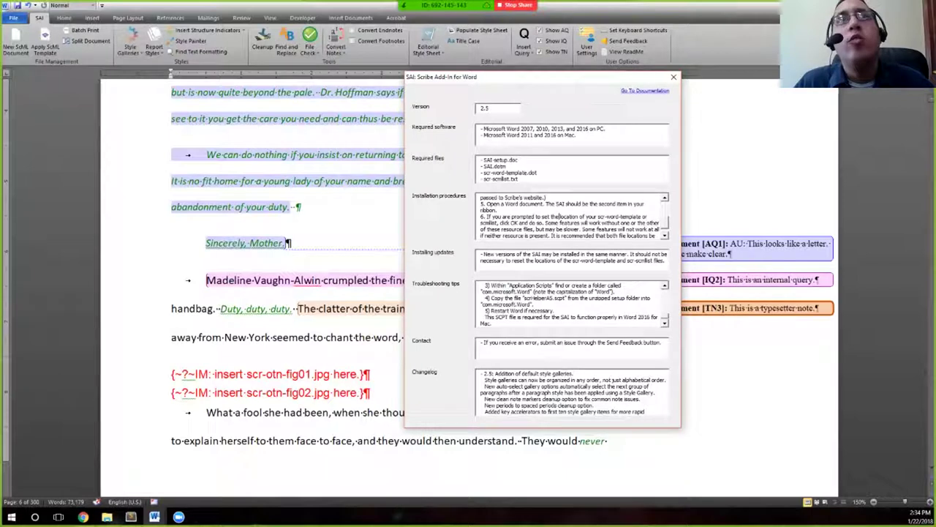
View the online SAI documentation linked from the ReadMe, close that page, return to Word and close the ReadMe
click(644, 90)
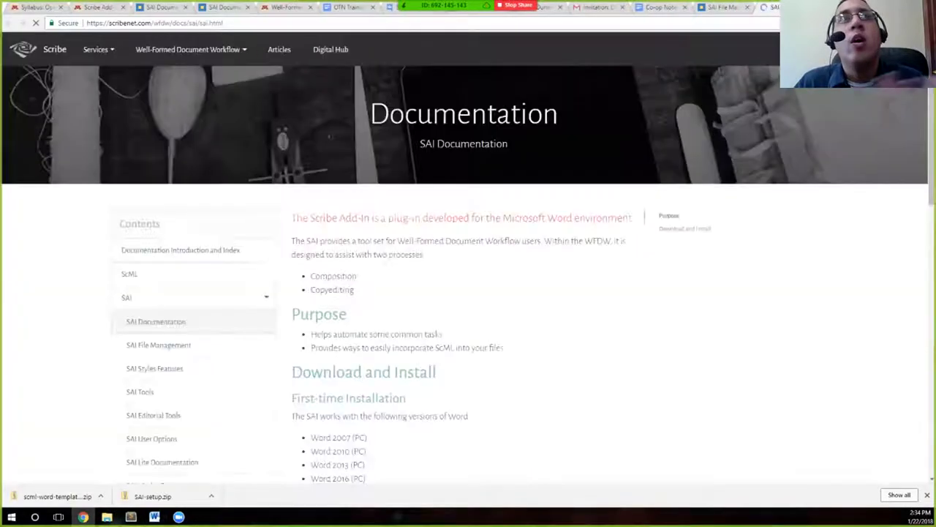
key(ctrl+w)
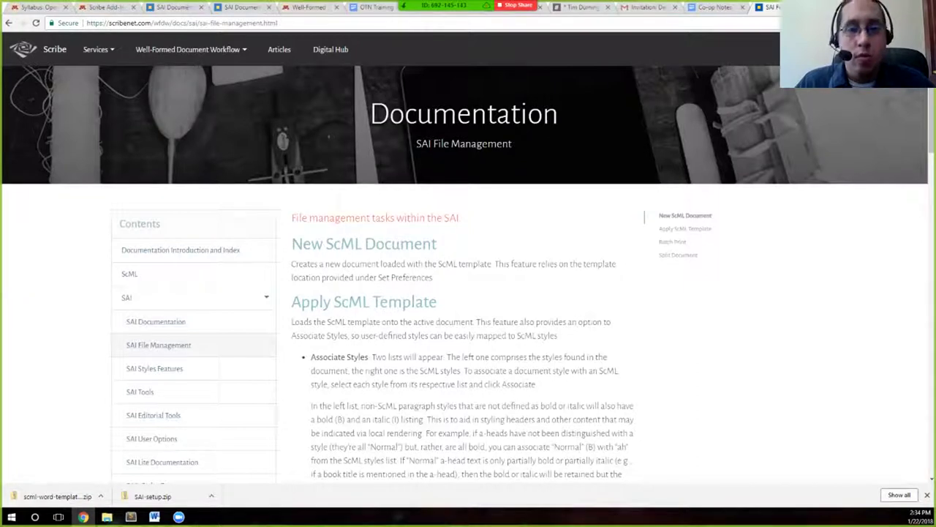
key(alt+Tab)
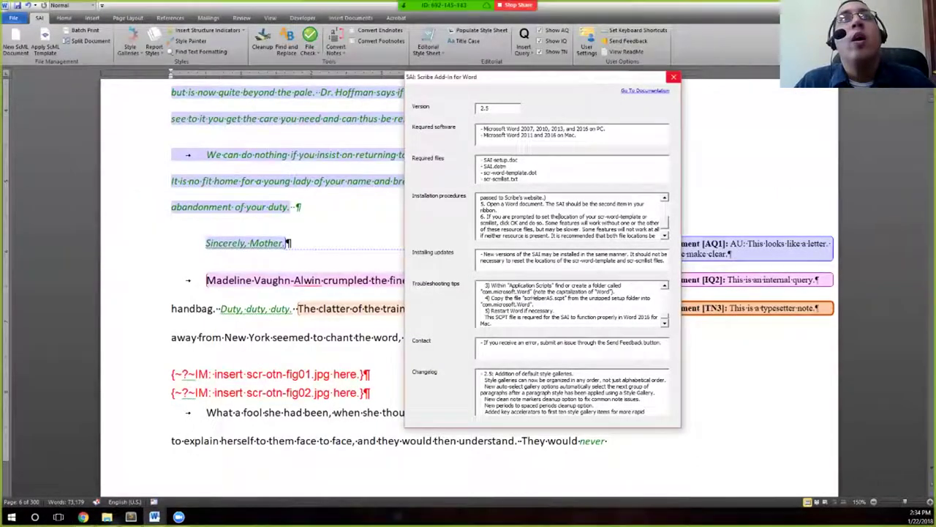
click(670, 77)
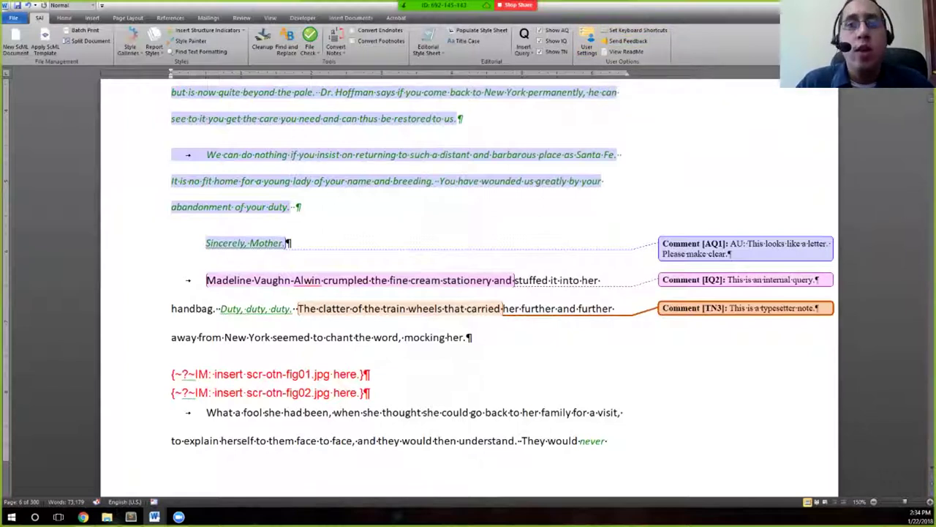
Examine the add-in's settings, checking the ScML template's file location without changing it, and view the editorial preferences
drag(446, 526, 537, 186)
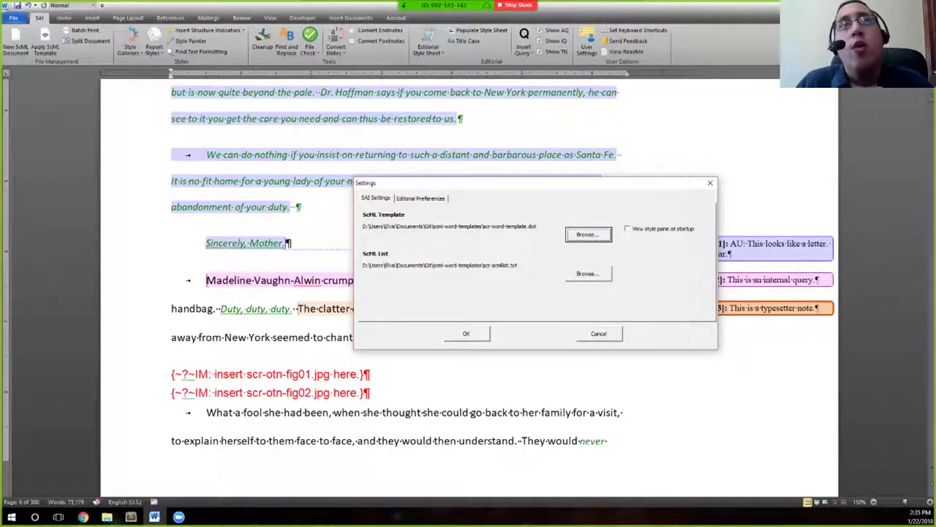
key(Return)
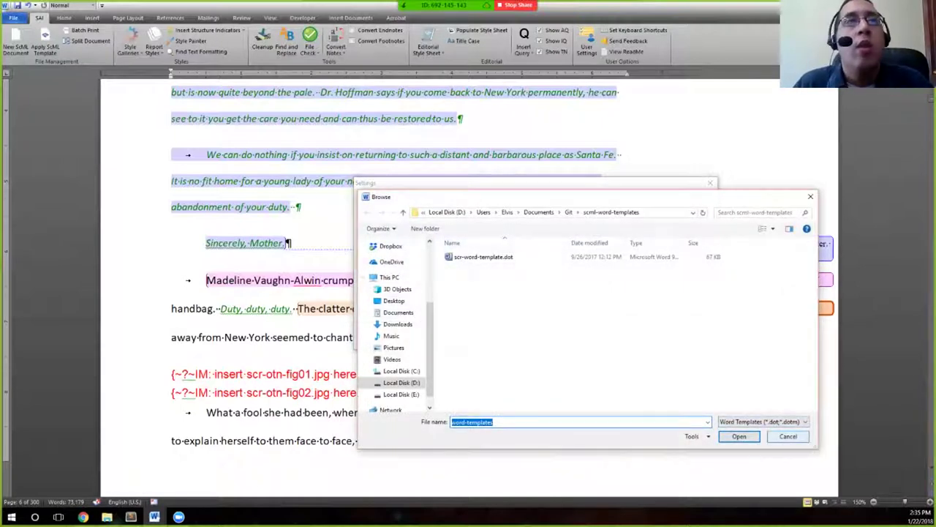
key(Escape)
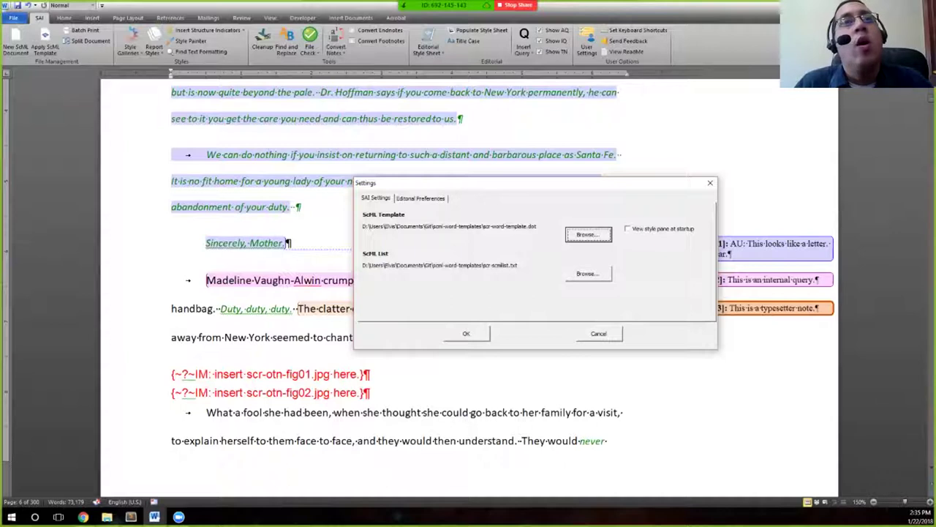
key(Tab)
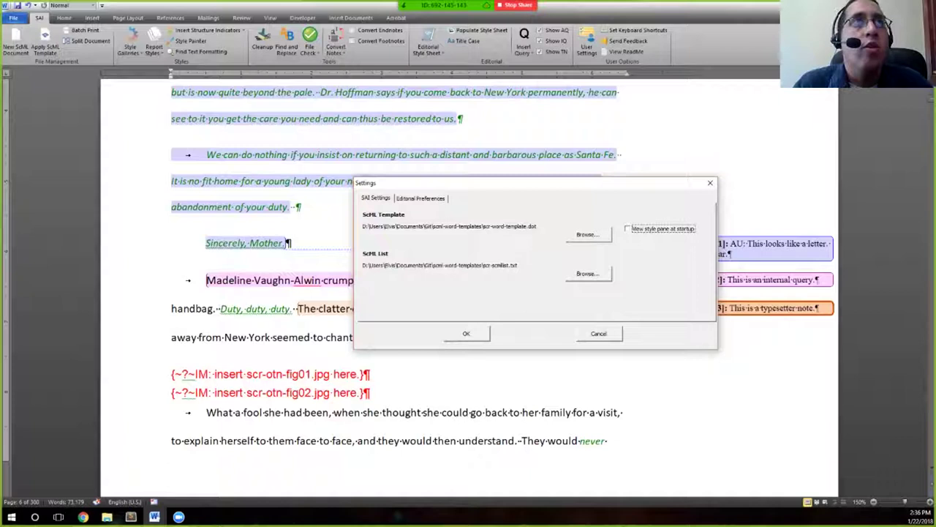
click(419, 198)
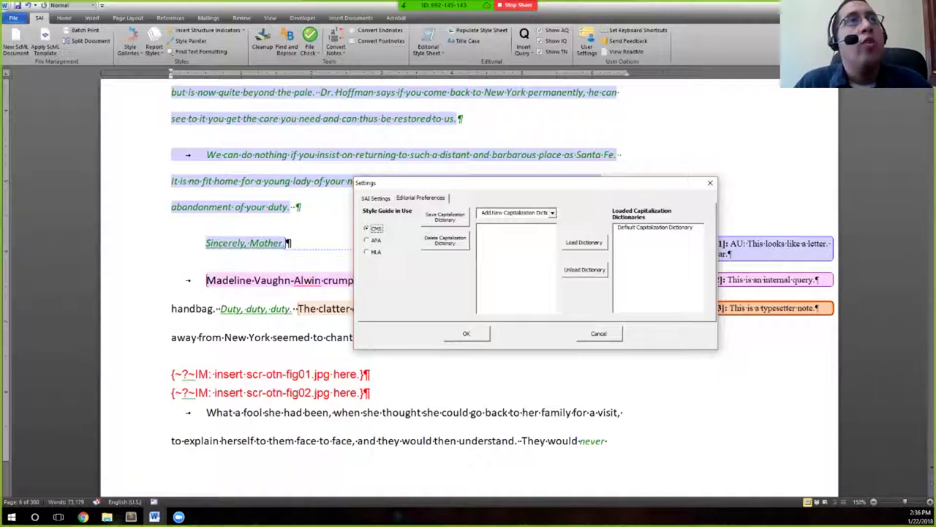
Try the APA and MLA style guides, return the choice to CMS, and close the add-in settings without saving
click(375, 240)
click(376, 252)
key(Down)
key(Down)
key(Down)
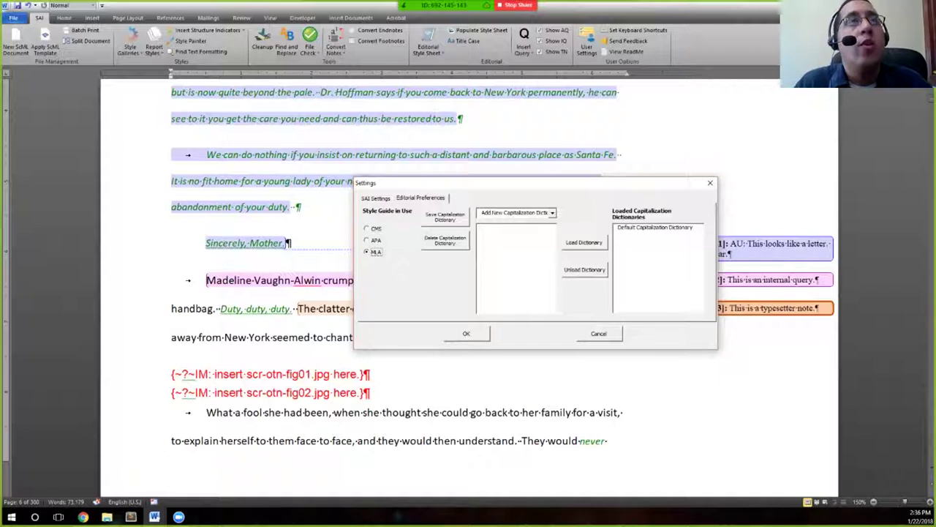
key(Up)
key(Up)
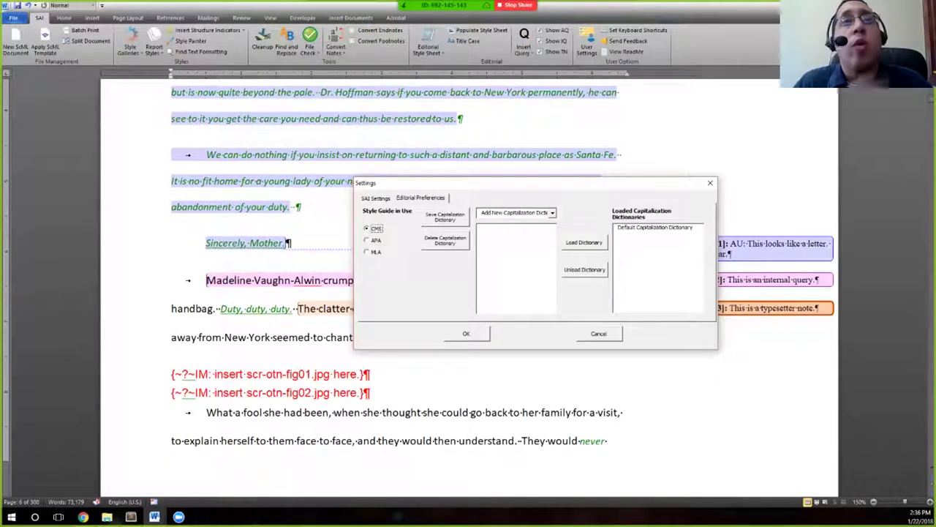
key(Escape)
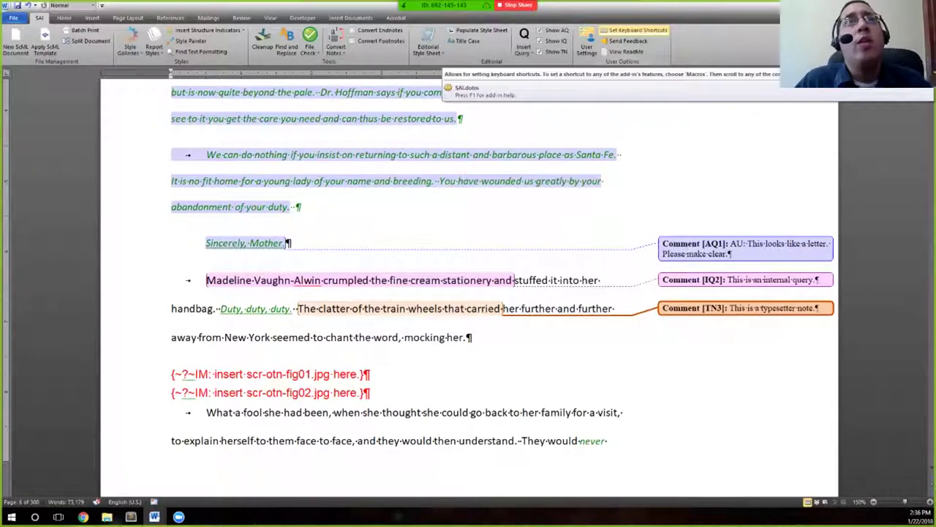
Open the add-in's keyboard shortcut customization and browse the command categories around Macros
click(629, 31)
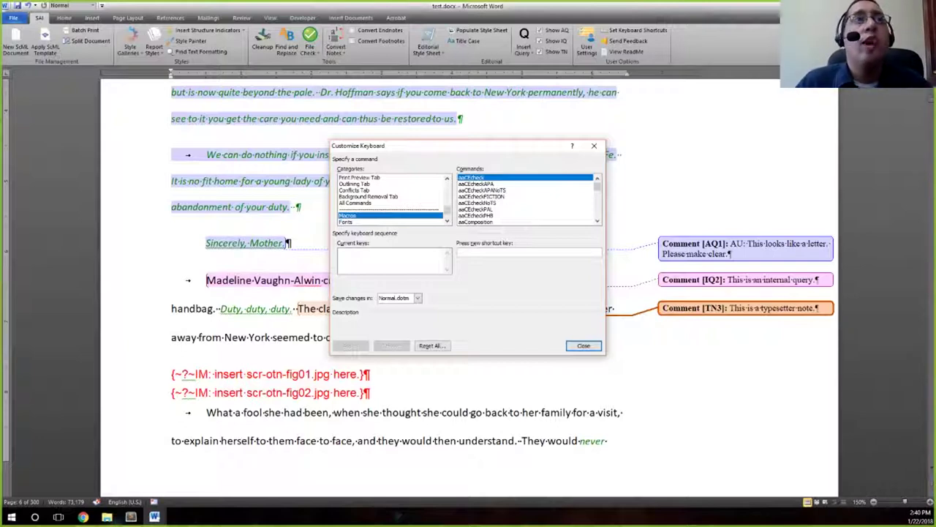
drag(447, 210, 447, 199)
scroll(390, 199, up, 5)
scroll(390, 199, down, 10)
drag(447, 208, 447, 210)
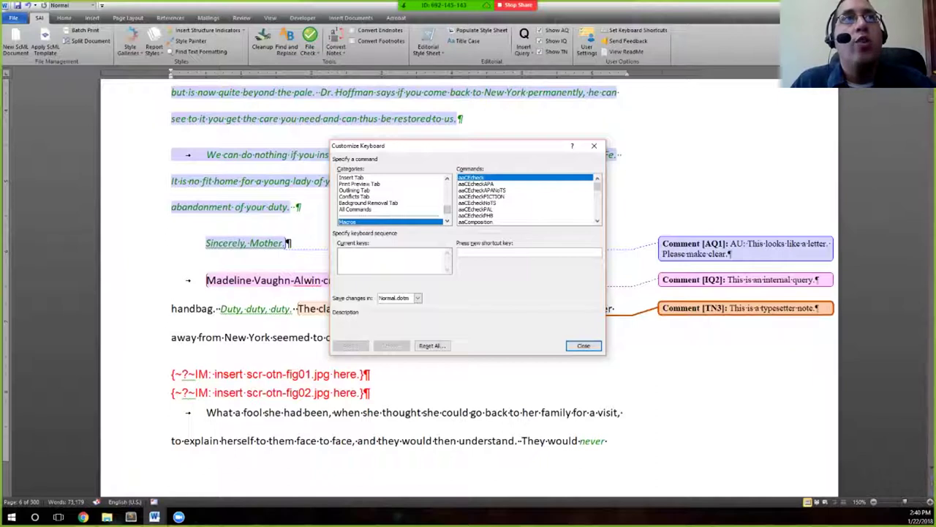
drag(447, 210, 447, 208)
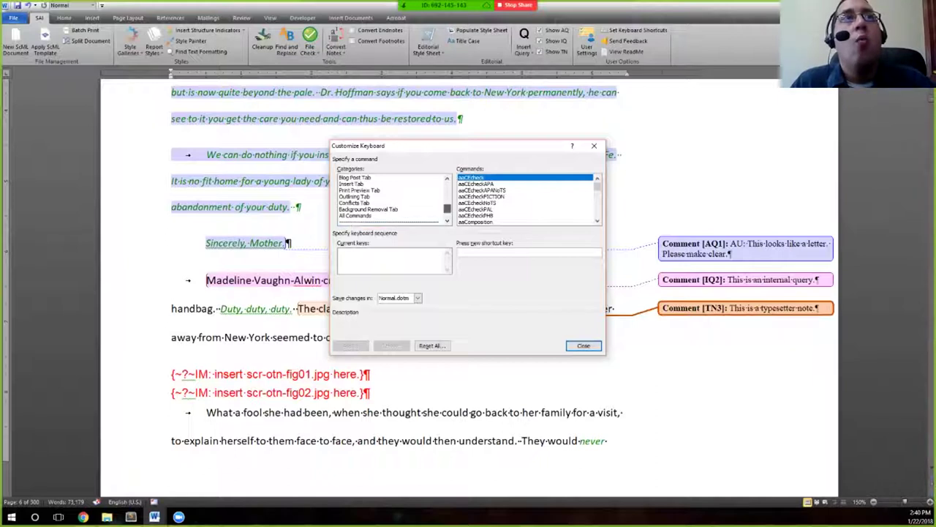
scroll(389, 198, up, 10)
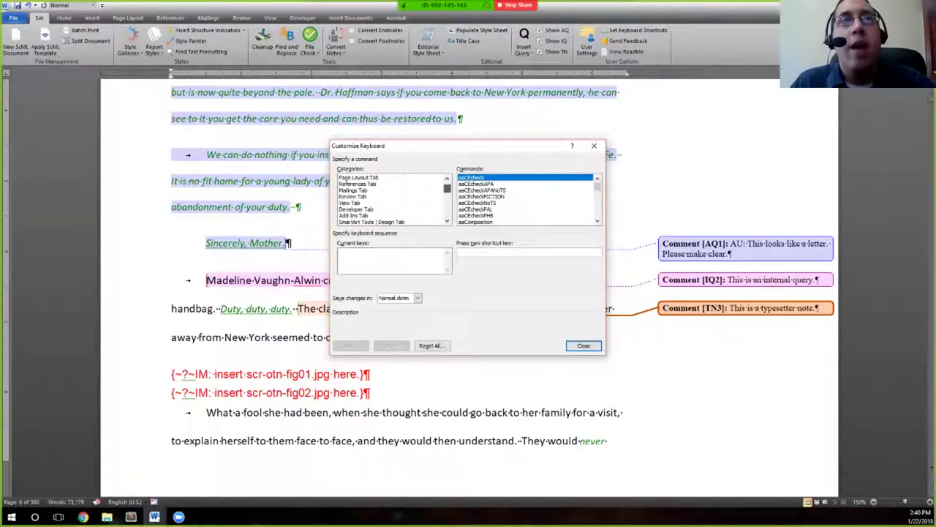
Select the FileClose command in the File Tab category of the keyboard customization
click(390, 177)
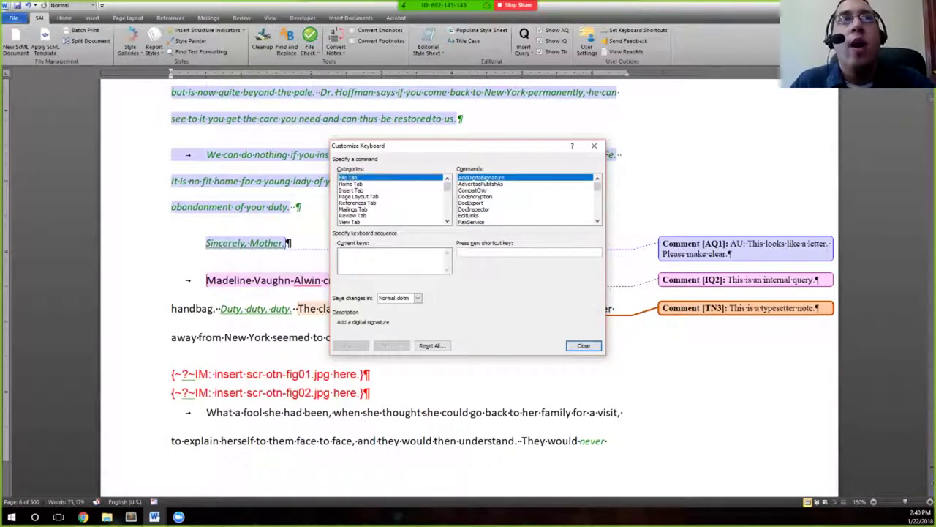
click(492, 196)
scroll(492, 196, down, 2)
click(468, 203)
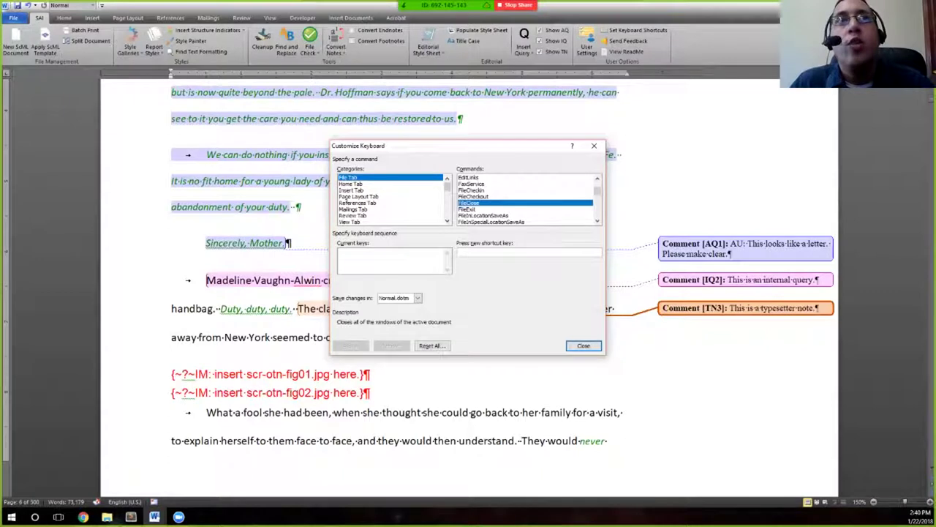
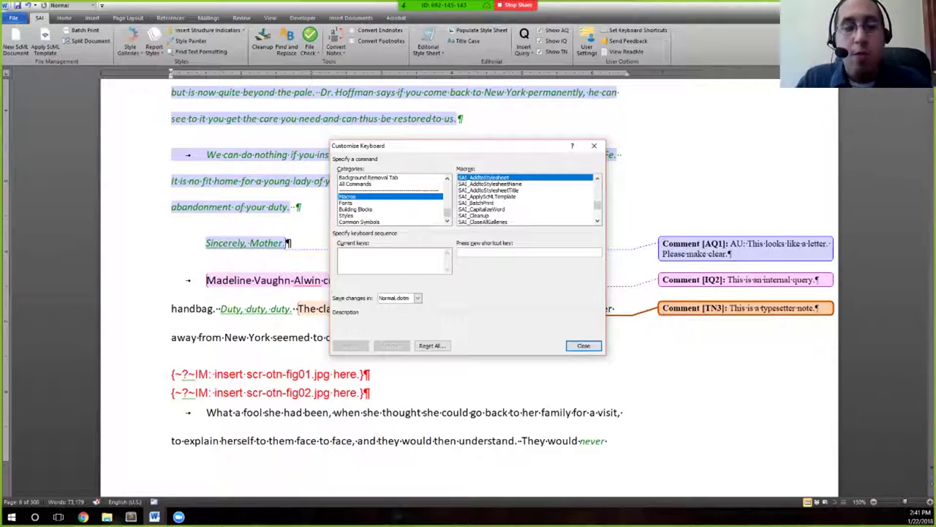
Assign the shortcut Alt+J to the SAI_AddtoStylesheet macro, saving it in Normal.dotm, and close the keyboard customization
key(alt+s)
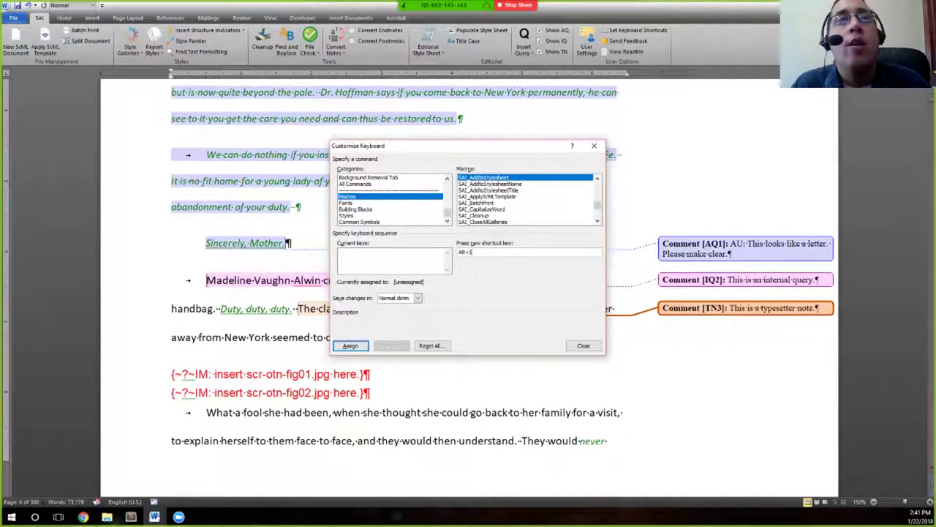
key(Return)
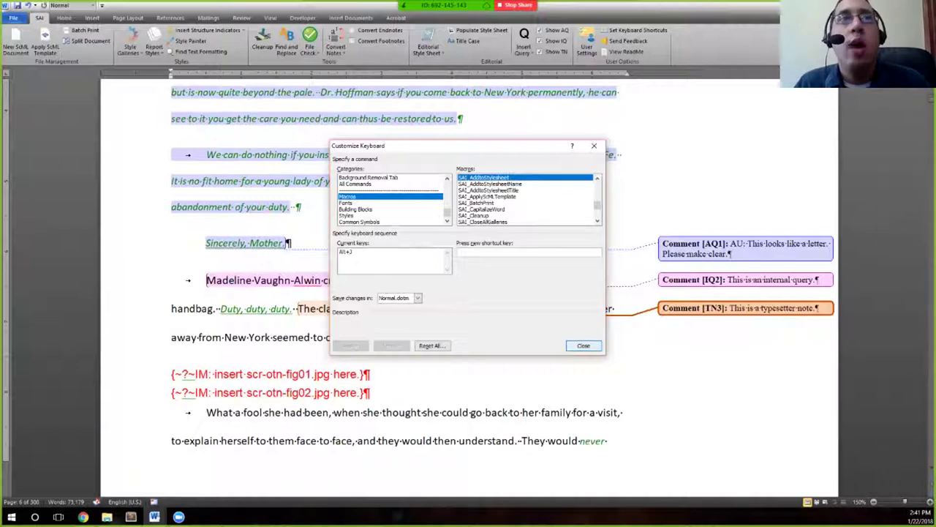
click(583, 345)
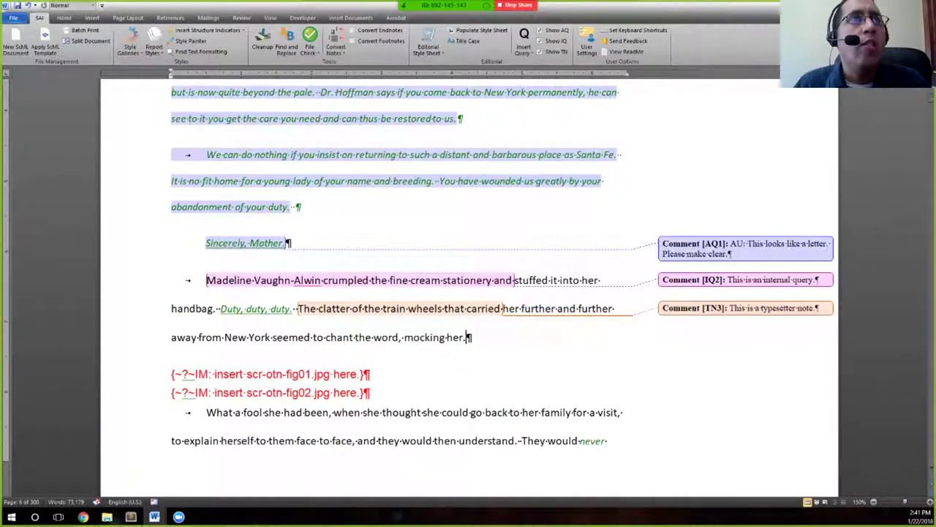
Add the word "chant" from the manuscript to the style sheet using the Alt+J shortcut, and check the style sheet document's C section
double_click(340, 337)
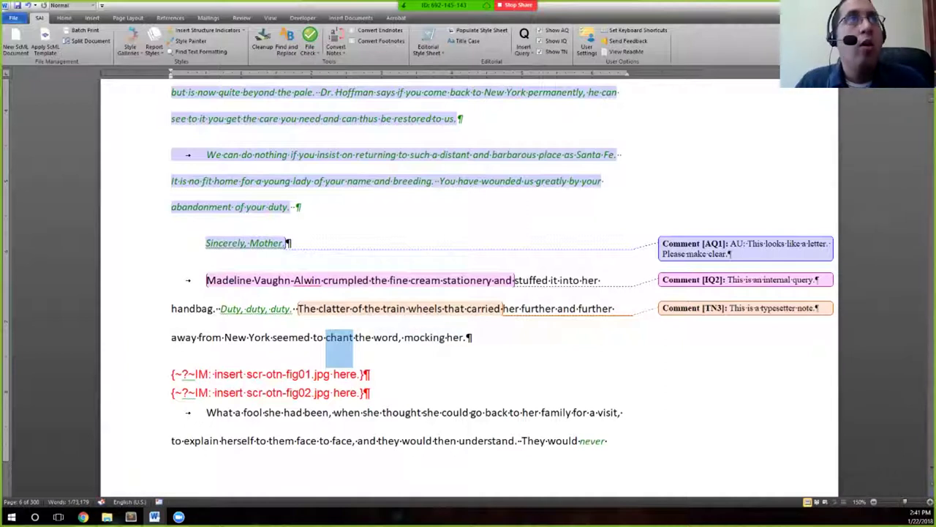
key(alt+Tab)
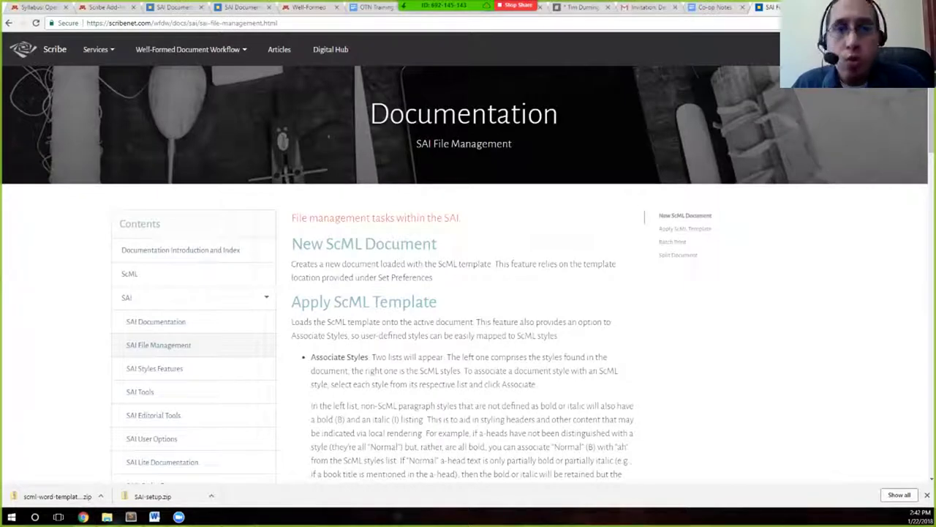
key(alt+Tab)
scroll(468, 288, down, 7)
scroll(468, 285, down, 15)
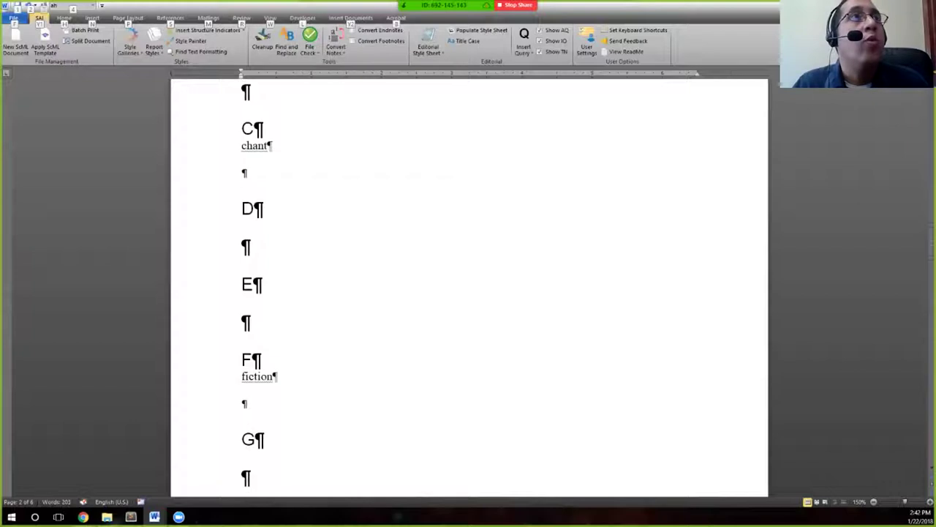
scroll(468, 286, up, 2)
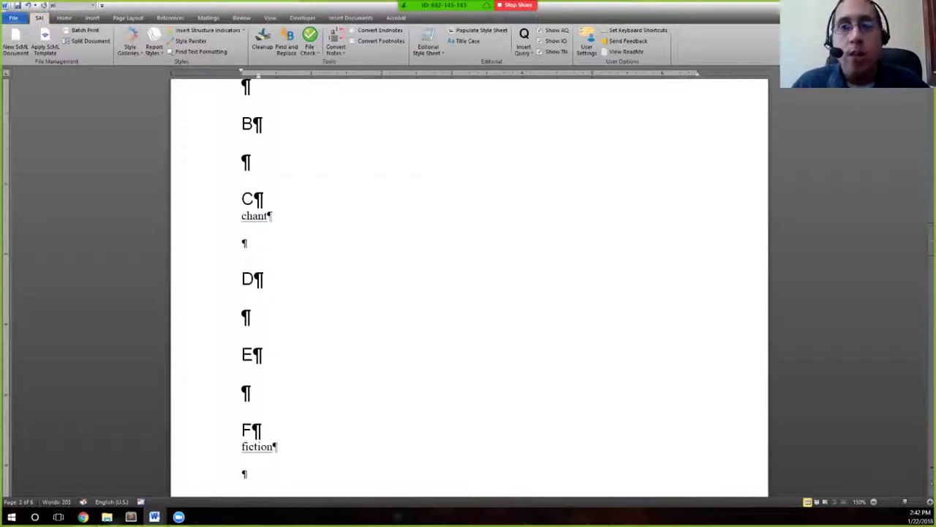